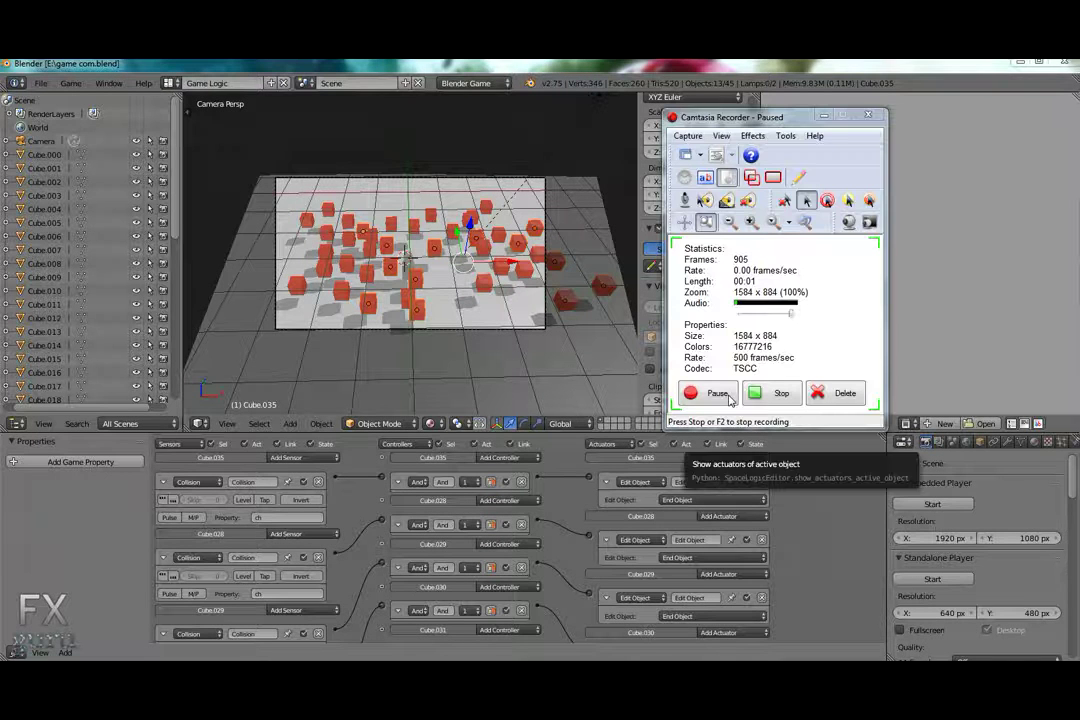
pyautogui.press('F9')
pyautogui.click(822, 118)
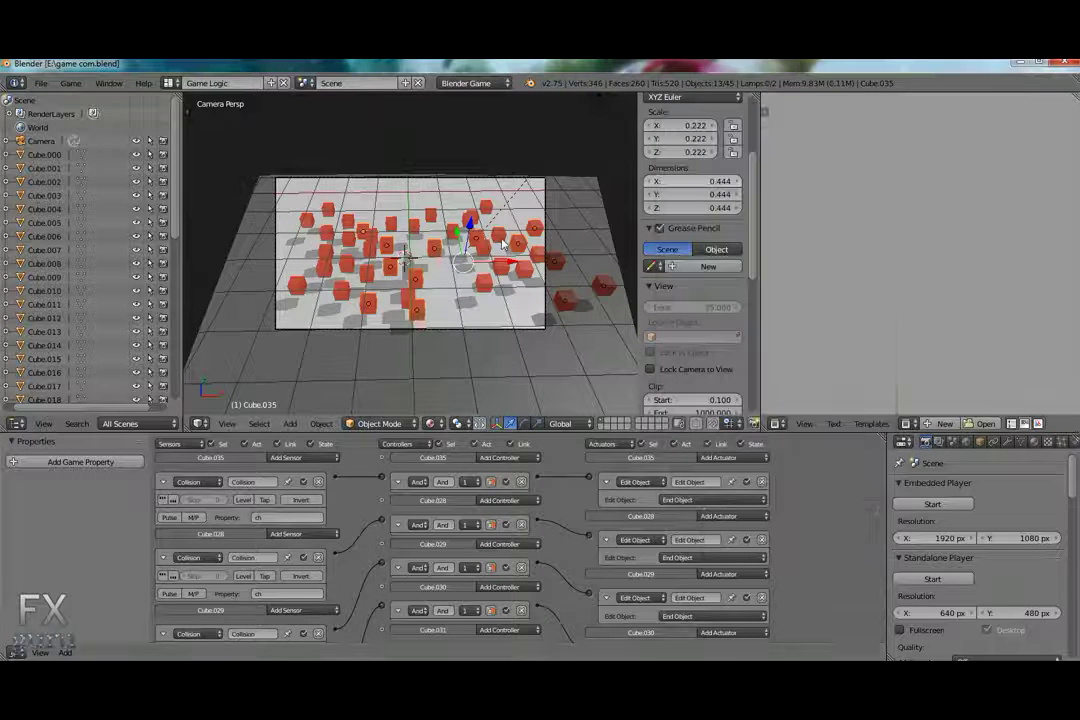
# Preview the finished cube game from the camera view in the standalone player, and quit it.
pyautogui.moveTo(240, 215); pyautogui.dragTo(392, 256, button='middle')
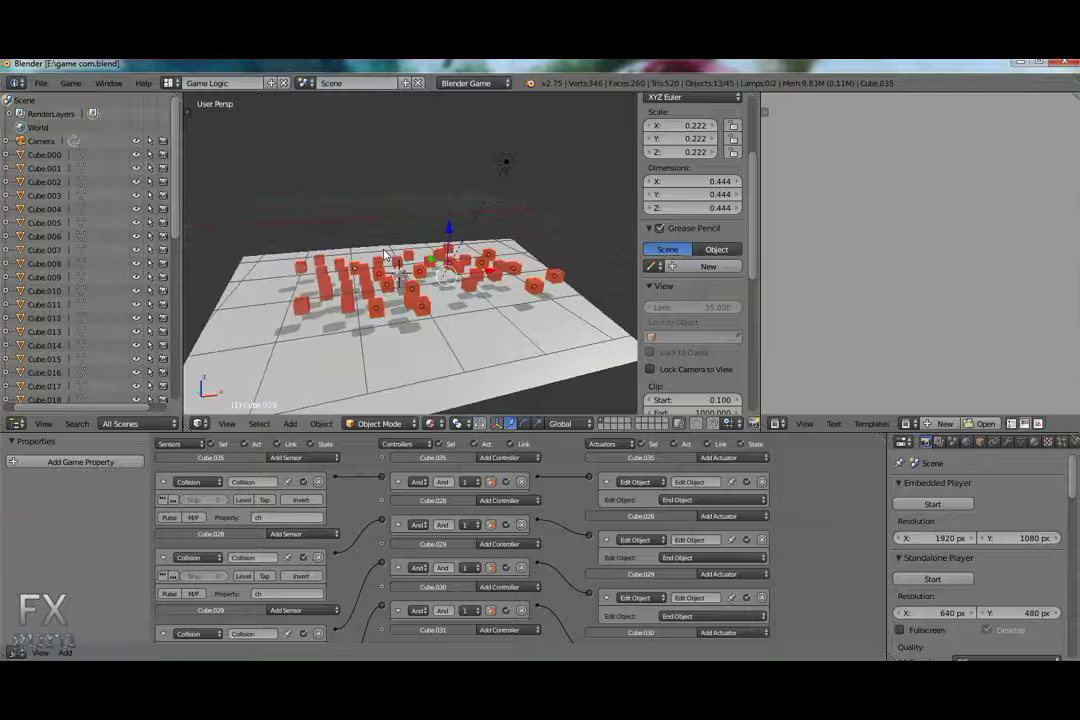
pyautogui.scroll(-3, 392, 256)
pyautogui.press('KP_0')
pyautogui.scroll(3, 440, 336)
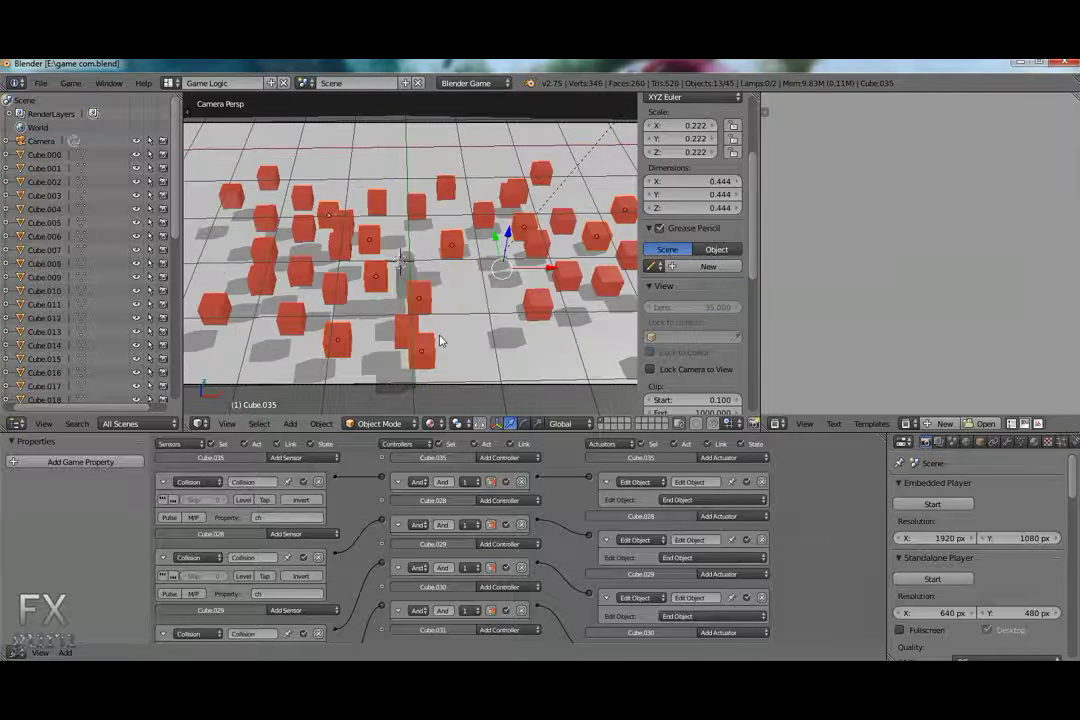
pyautogui.moveTo(440, 342); pyautogui.dragTo(432, 306, button='middle')
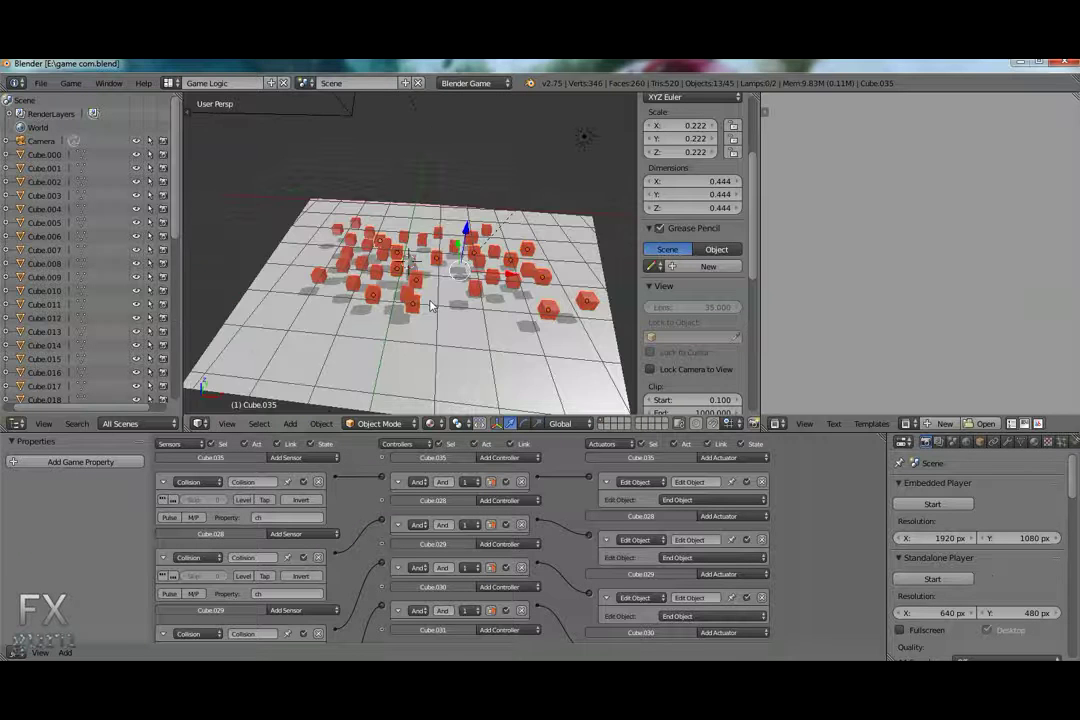
pyautogui.press('KP_0')
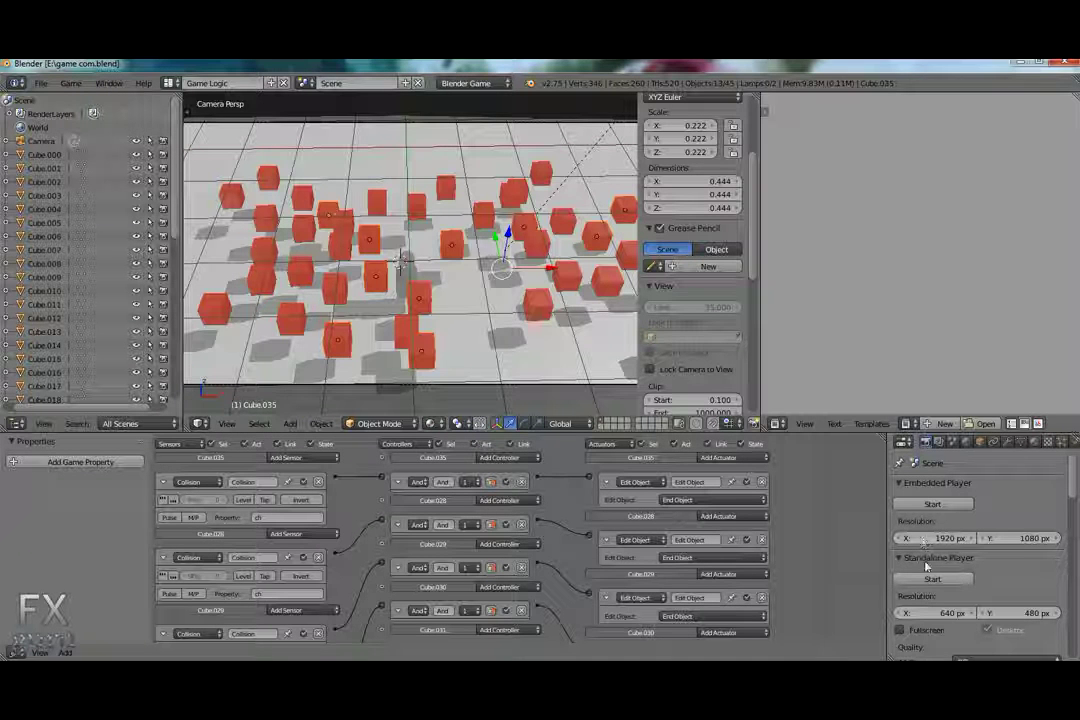
pyautogui.click(930, 580)
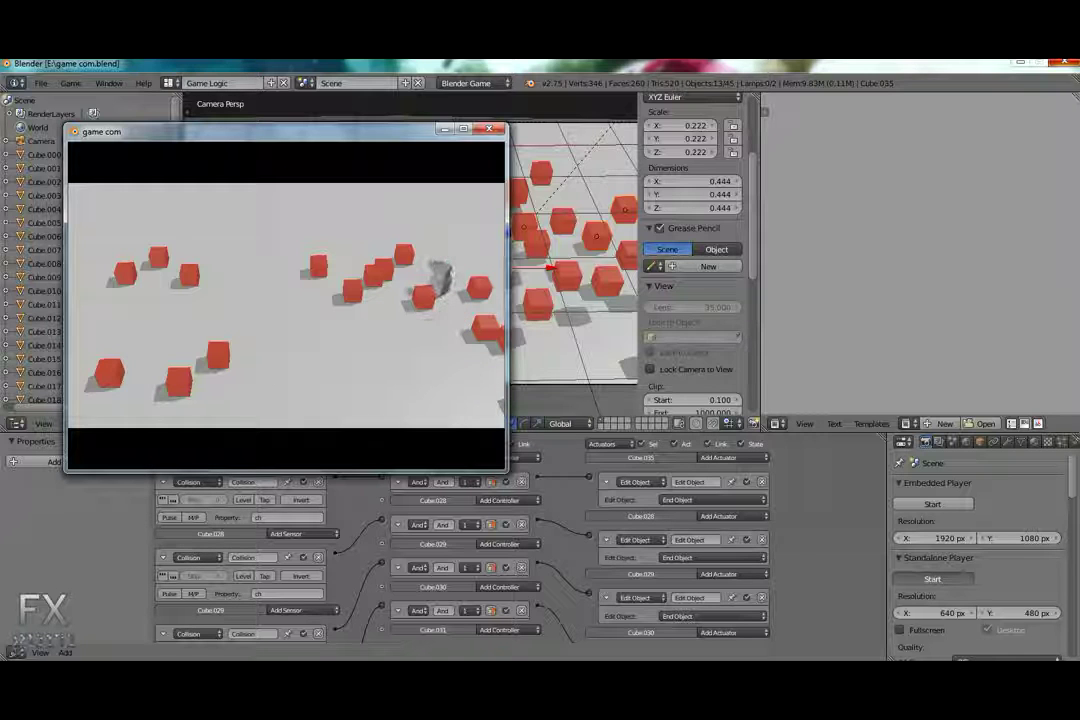
pyautogui.press('Escape')
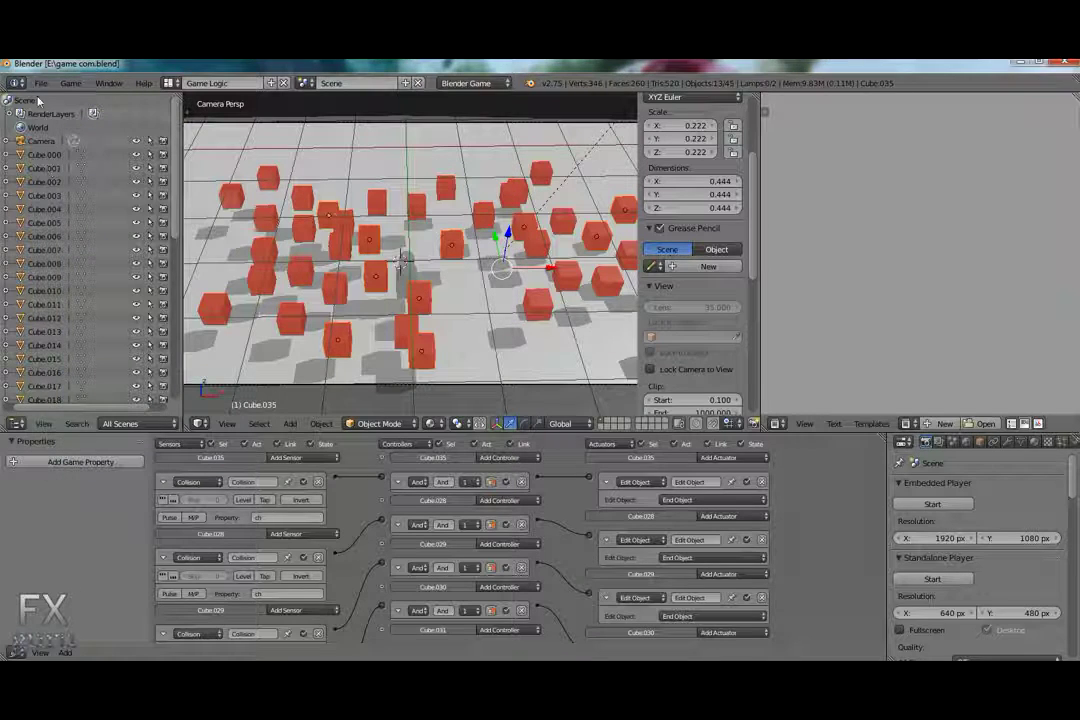
# Open the recent file game.blend.
pyautogui.click(40, 83)
pyautogui.moveTo(130, 127)
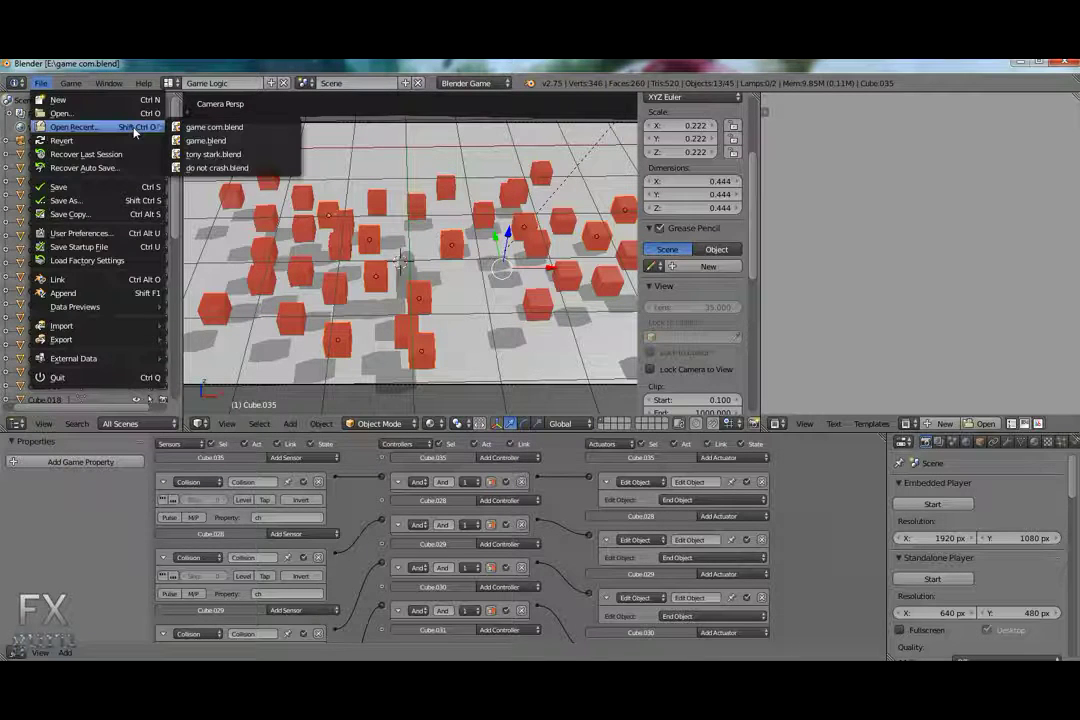
pyautogui.click(214, 141)
pyautogui.moveTo(215, 140); pyautogui.dragTo(462, 301, button='middle')
pyautogui.scroll(-4, 598, 174)
pyautogui.scroll(3, 462, 301)
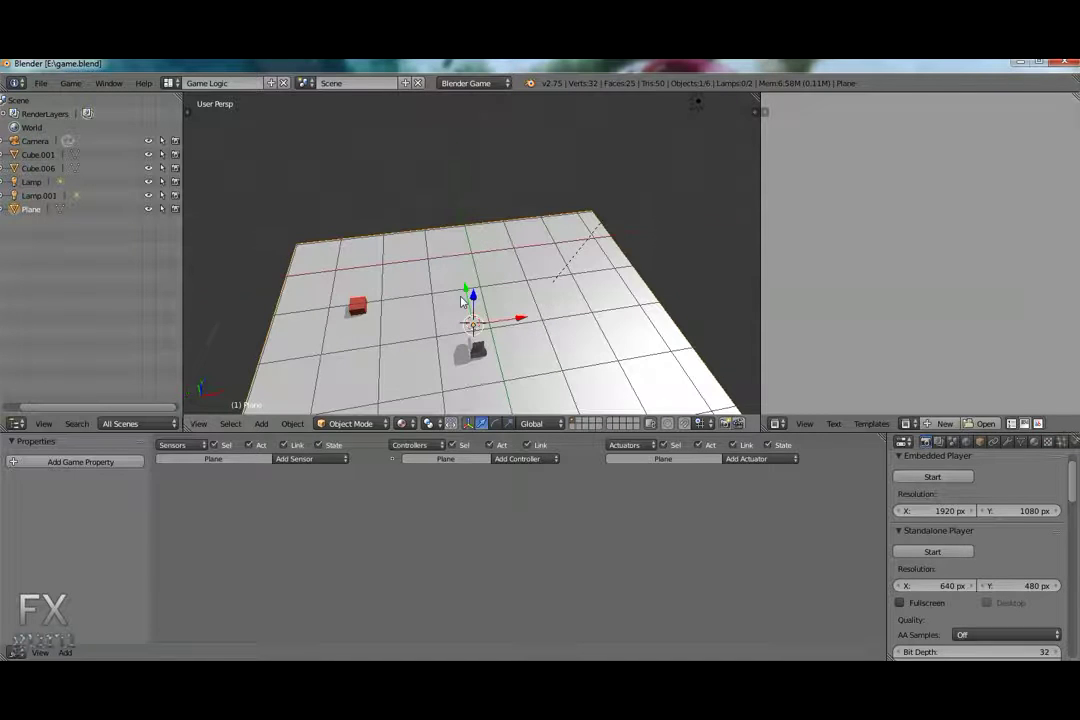
# Give the dark cube Cube.006 a Keyboard sensor, an And controller and a Motion actuator, working from the camera view.
pyautogui.rightClick(474, 350)
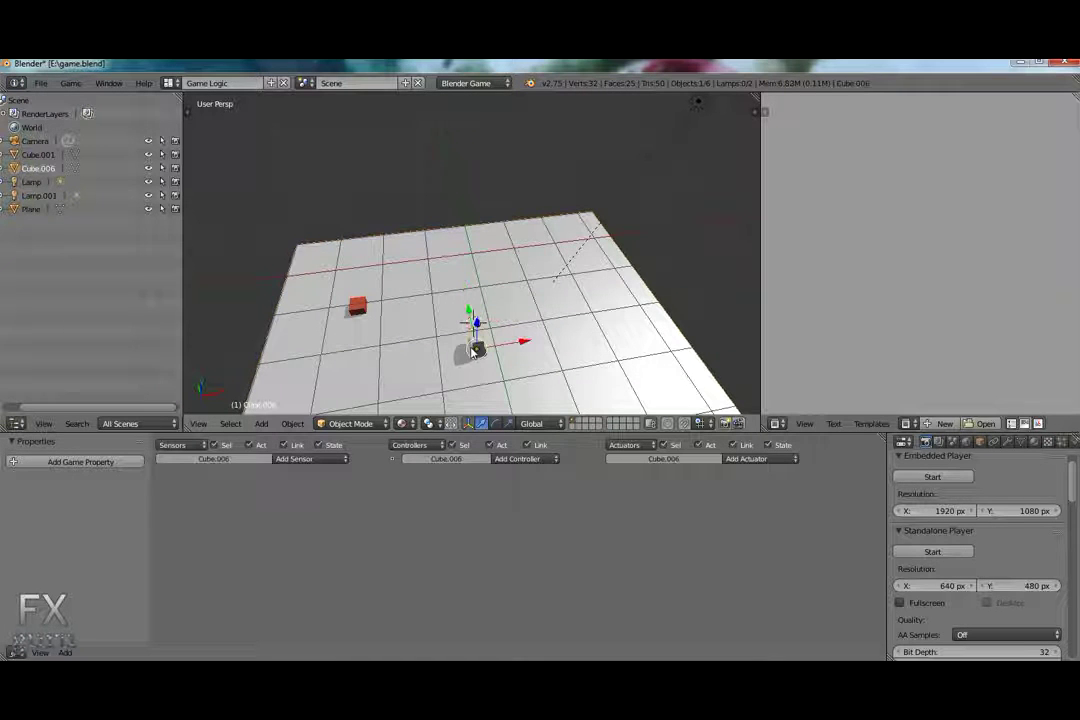
pyautogui.press('KP_0')
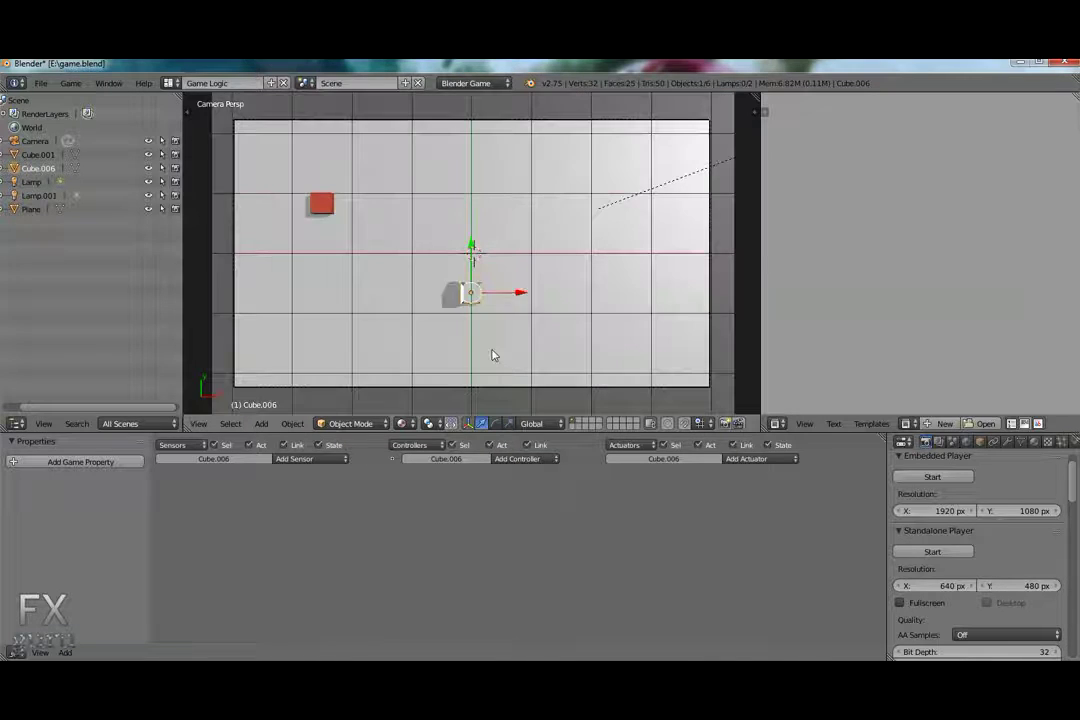
pyautogui.scroll(3, 491, 355)
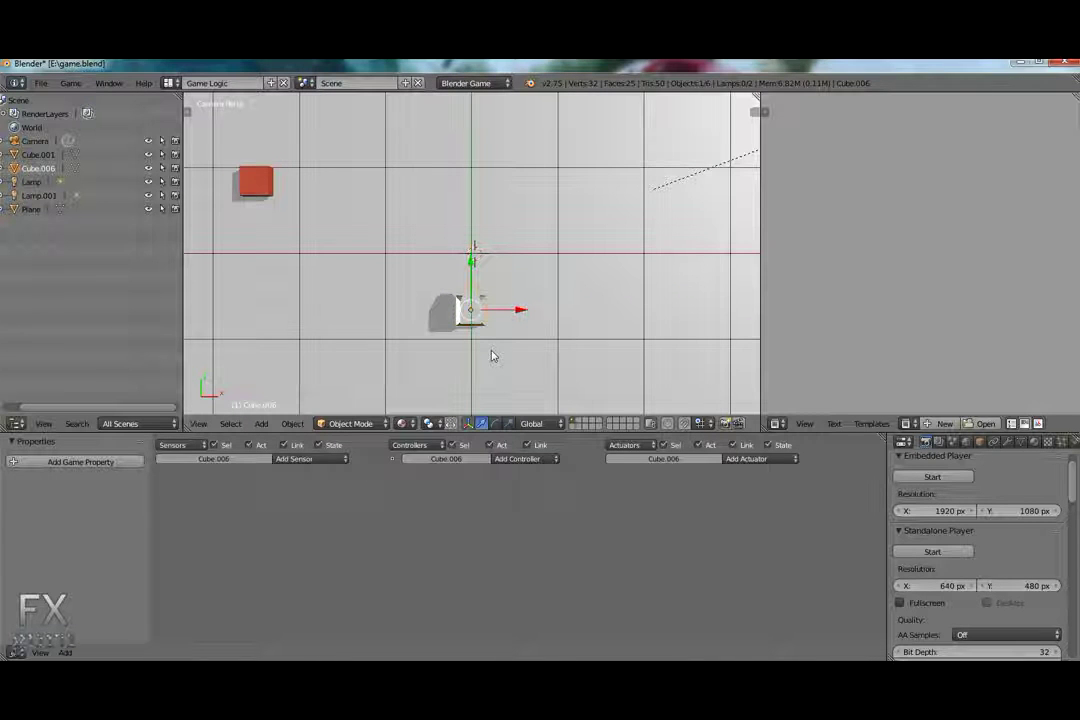
pyautogui.click(342, 460)
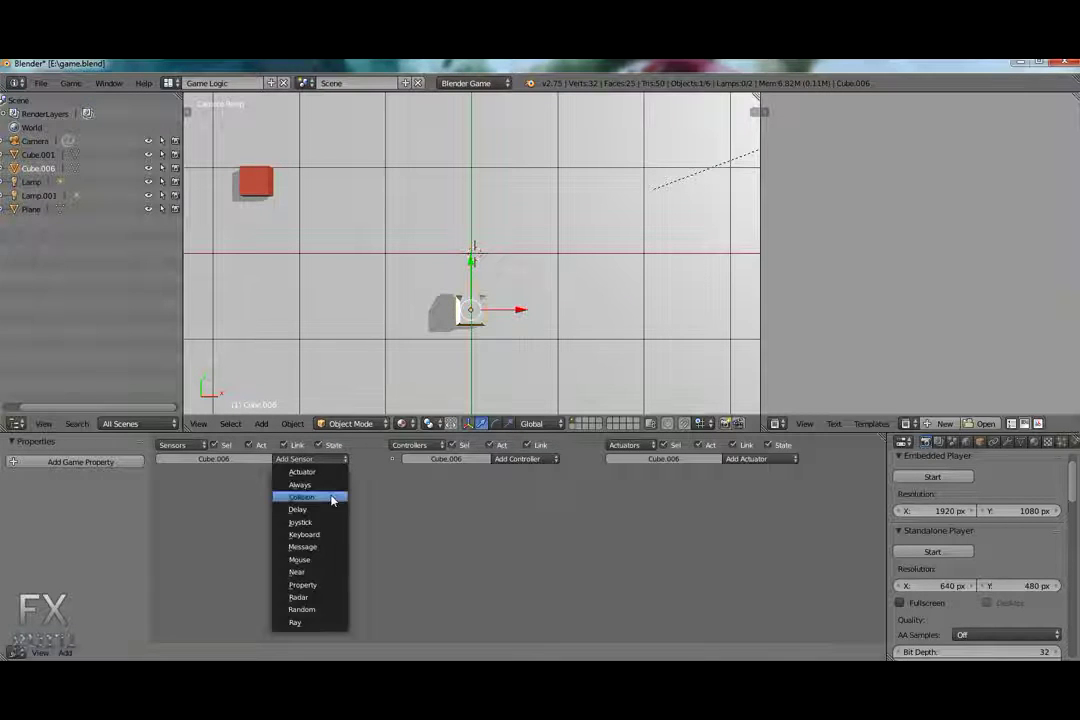
pyautogui.click(321, 542)
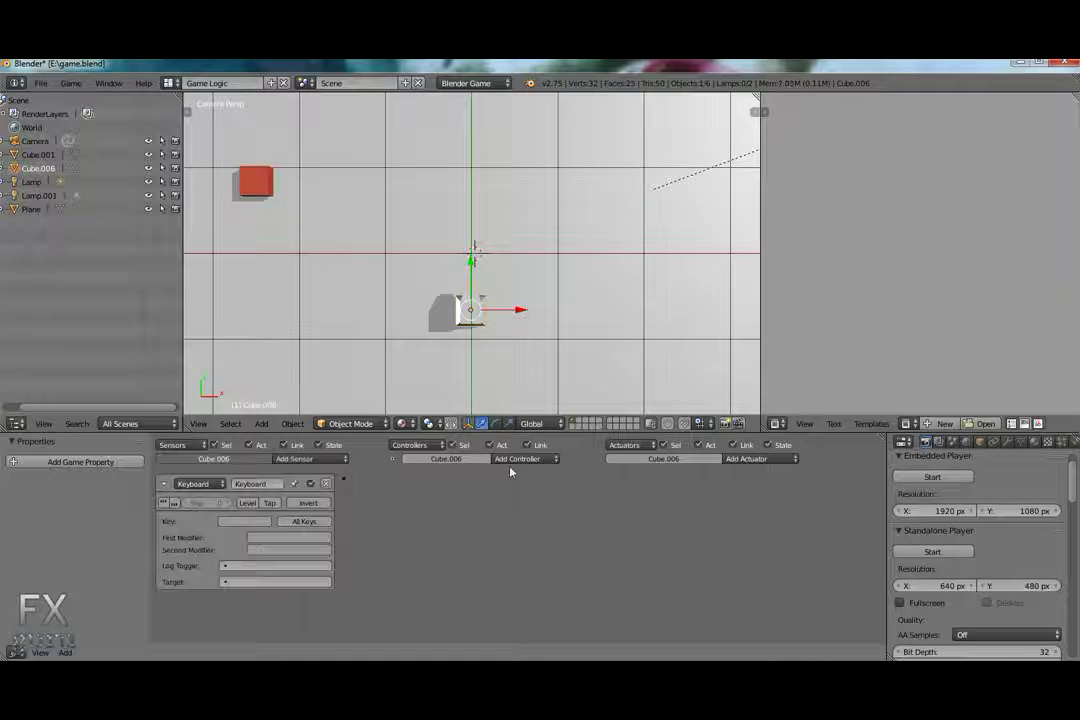
pyautogui.click(540, 459)
pyautogui.click(545, 472)
pyautogui.click(745, 459)
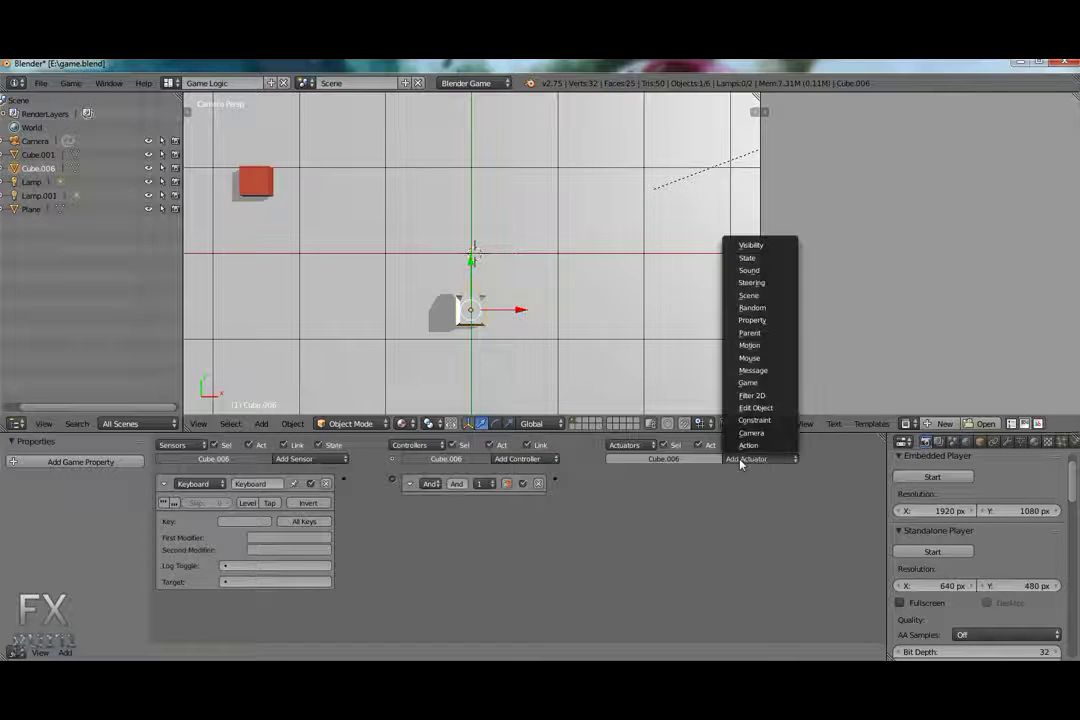
pyautogui.click(750, 345)
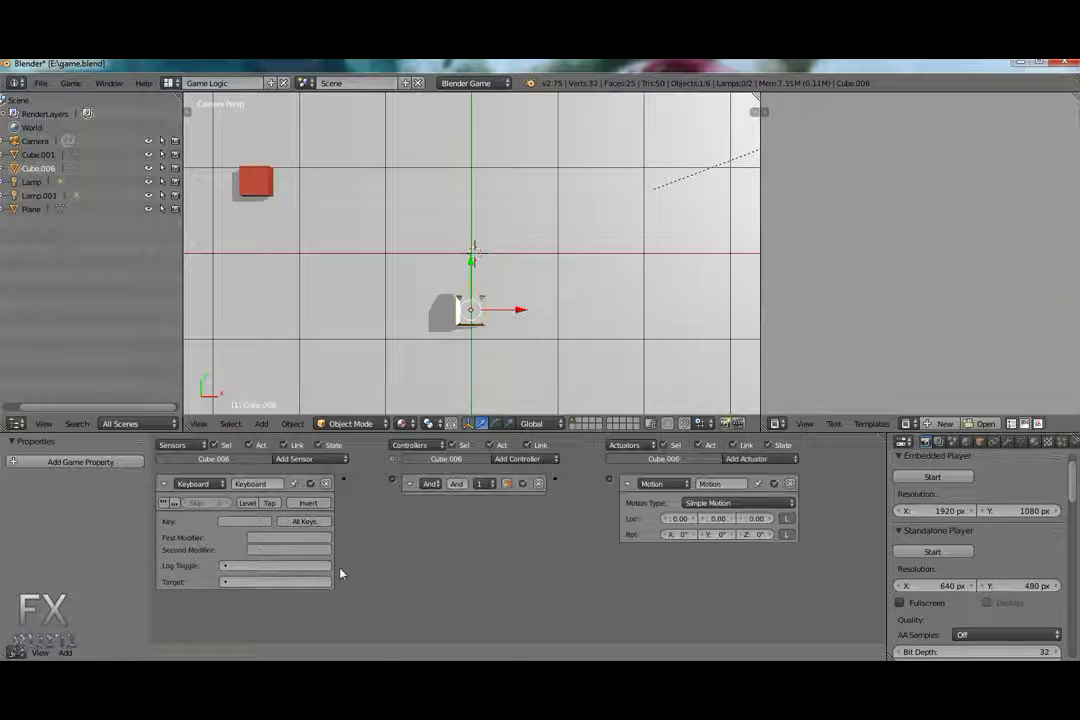
# Assign the Up Arrow key to the Keyboard sensor and link it through the And controller to the Motion actuator.
pyautogui.click(235, 527)
pyautogui.press('Up')
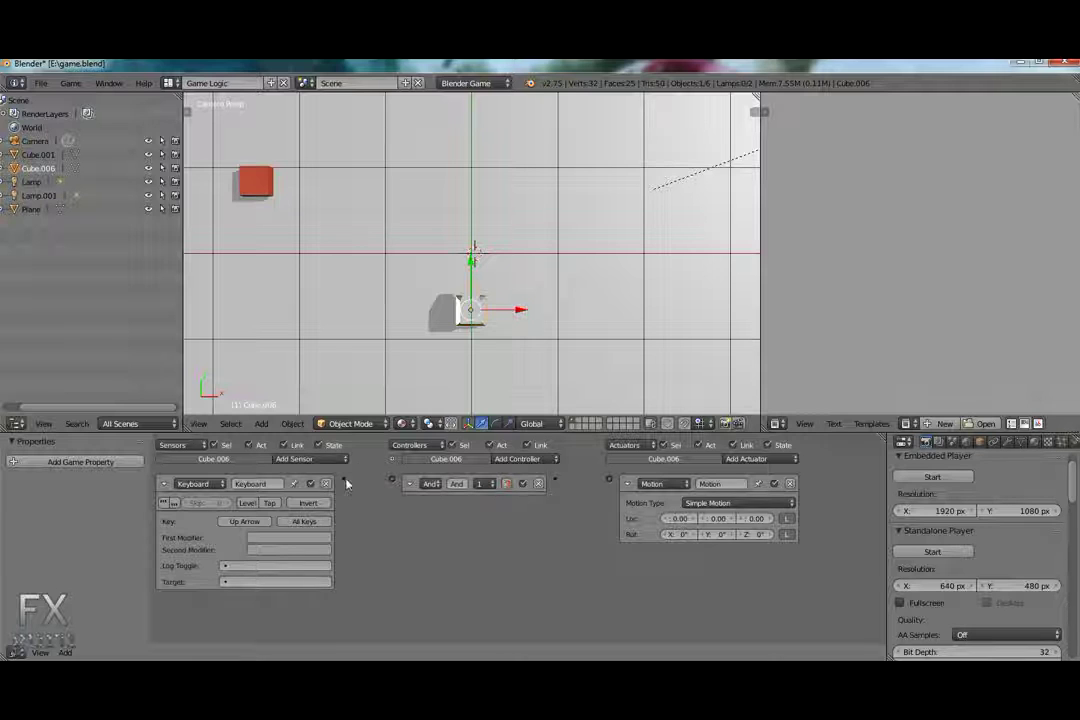
pyautogui.moveTo(345, 484); pyautogui.dragTo(392, 481)
pyautogui.click(408, 486)
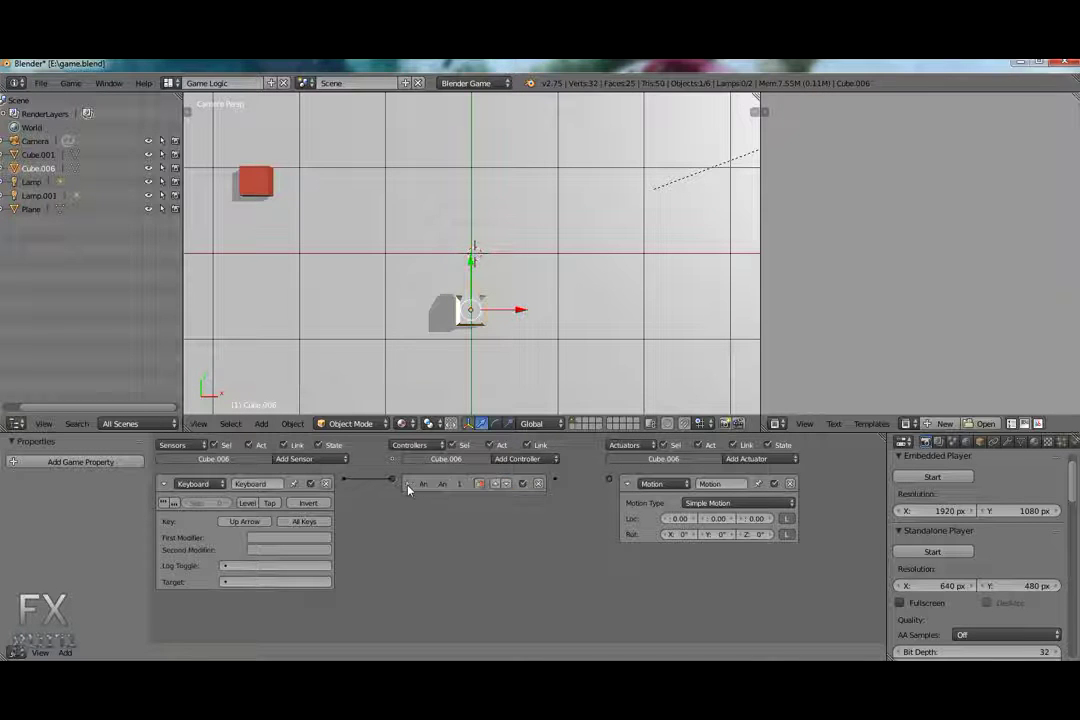
pyautogui.click(408, 486)
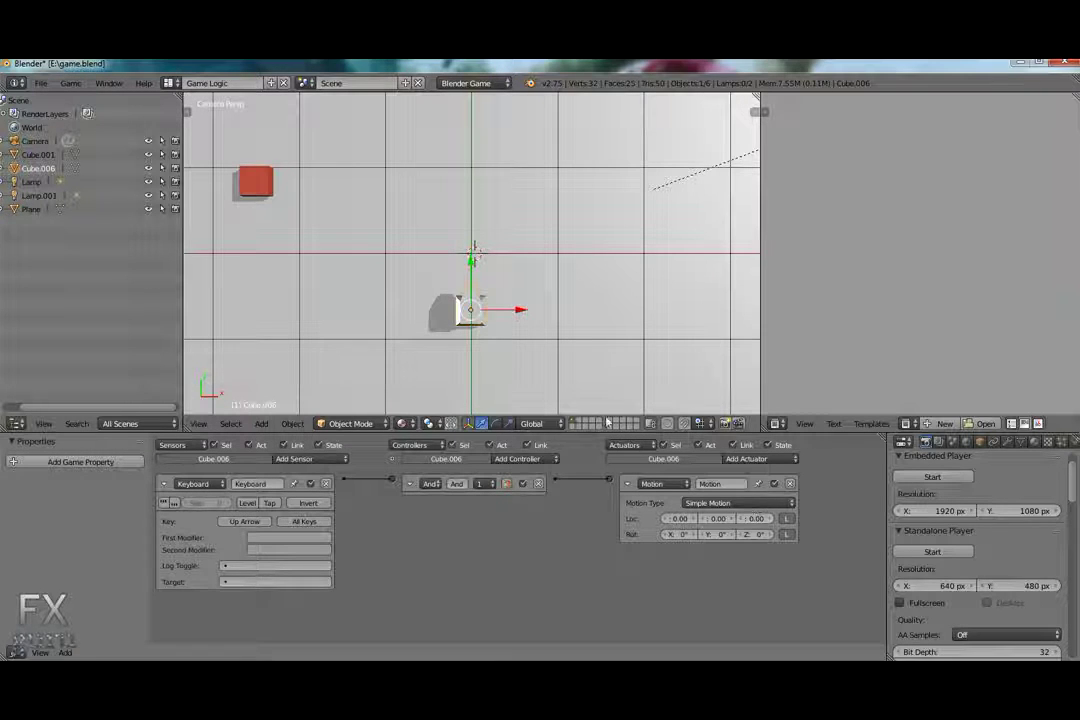
pyautogui.click(470, 311)
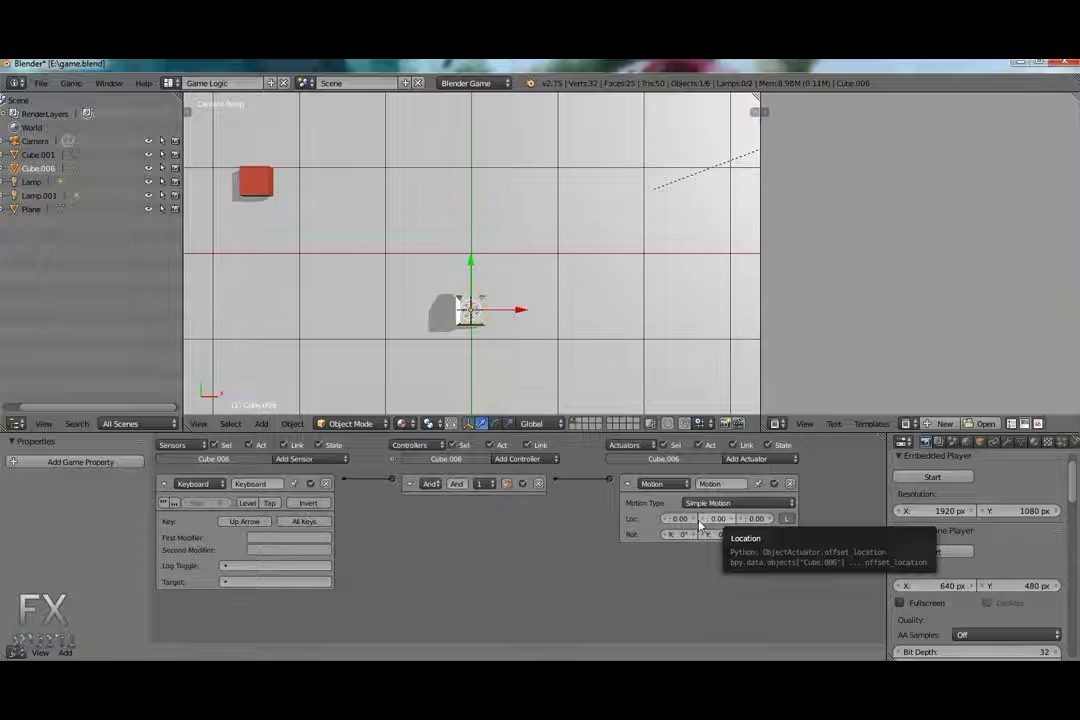
# Set the Motion actuator's Y location to 0.05.
pyautogui.scroll(2, 655, 550)
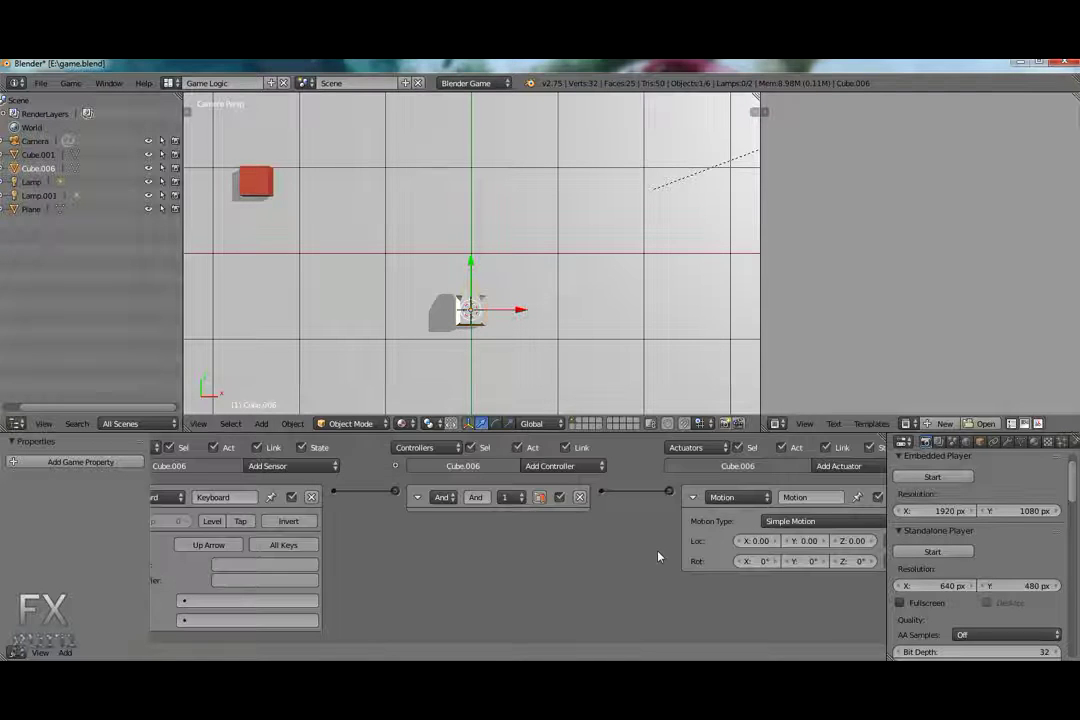
pyautogui.scroll(2, 658, 557)
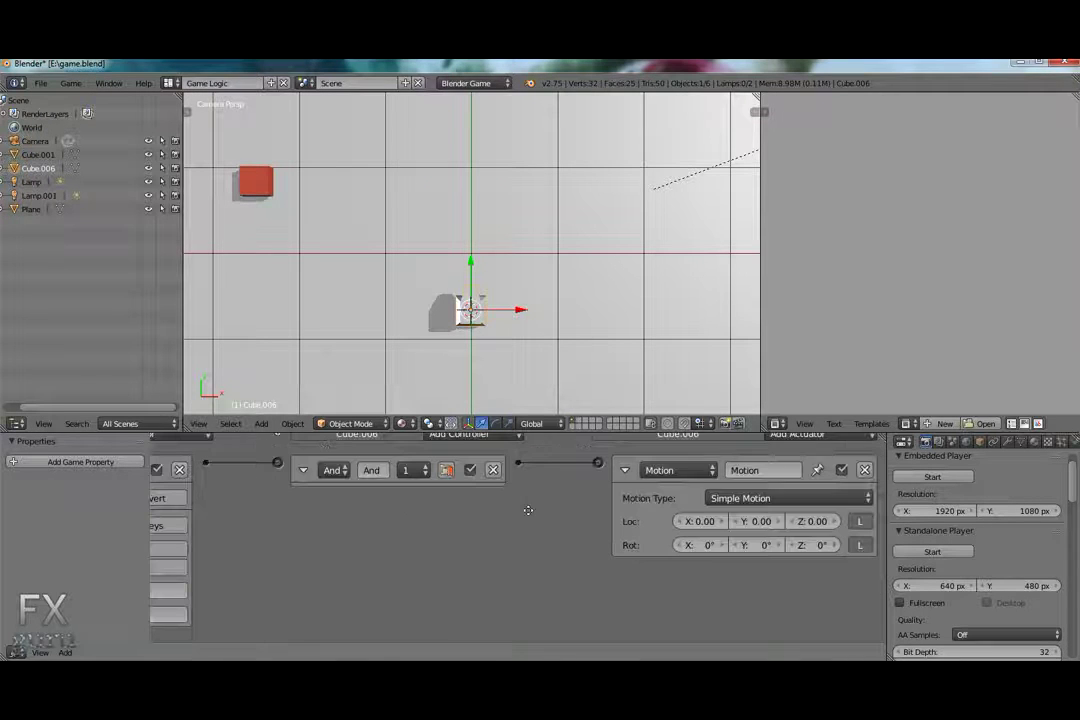
pyautogui.click(750, 522)
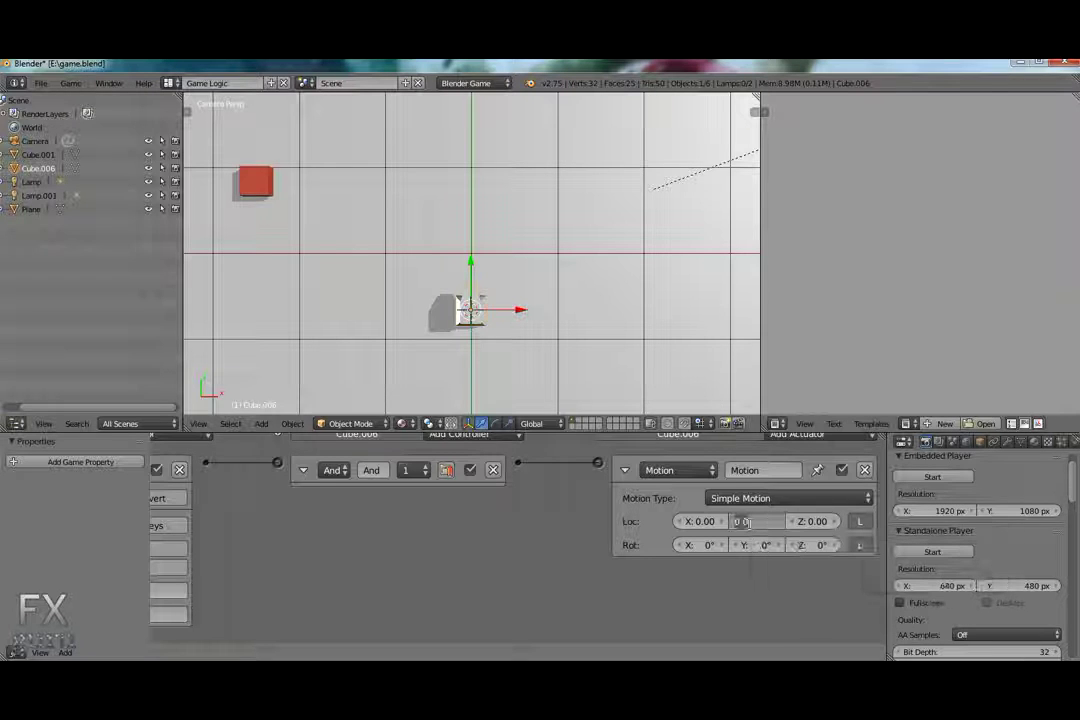
pyautogui.write('0.05')
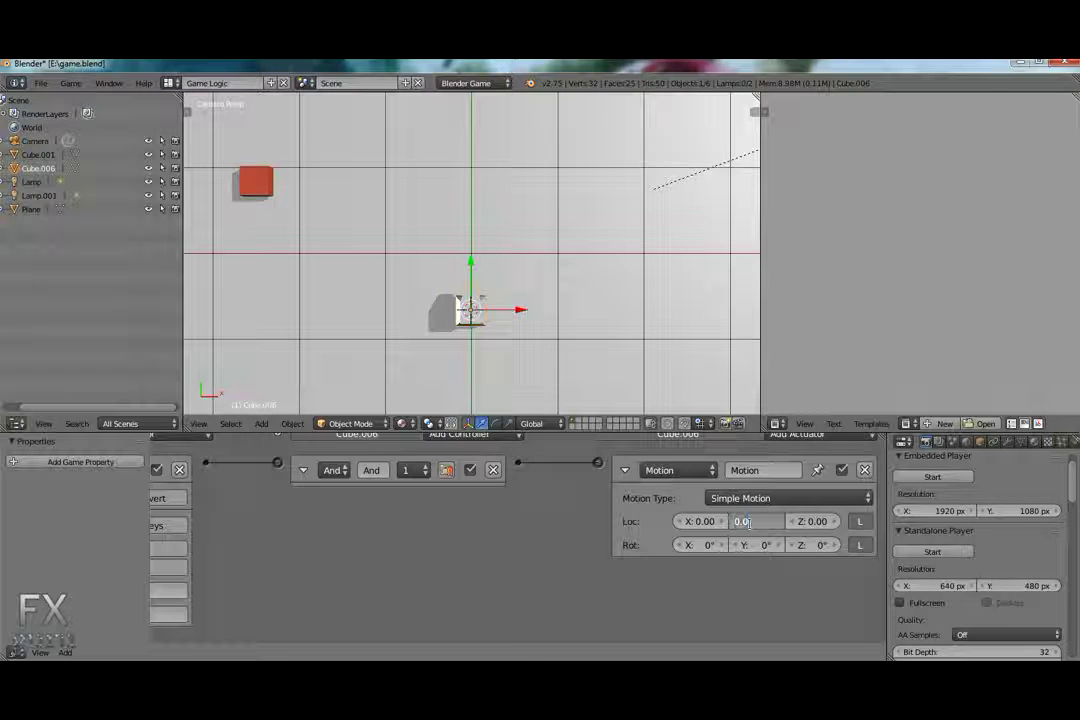
pyautogui.press('Return')
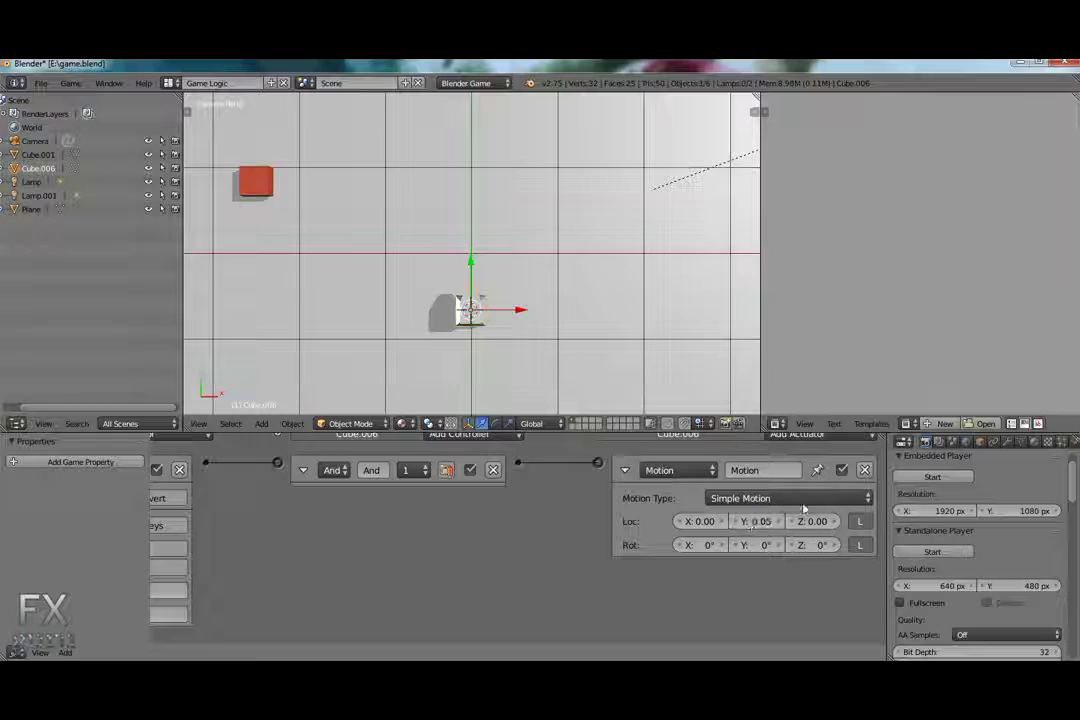
# Run the game in the embedded player to test the cube's forward movement, and quit it.
pyautogui.click(930, 477)
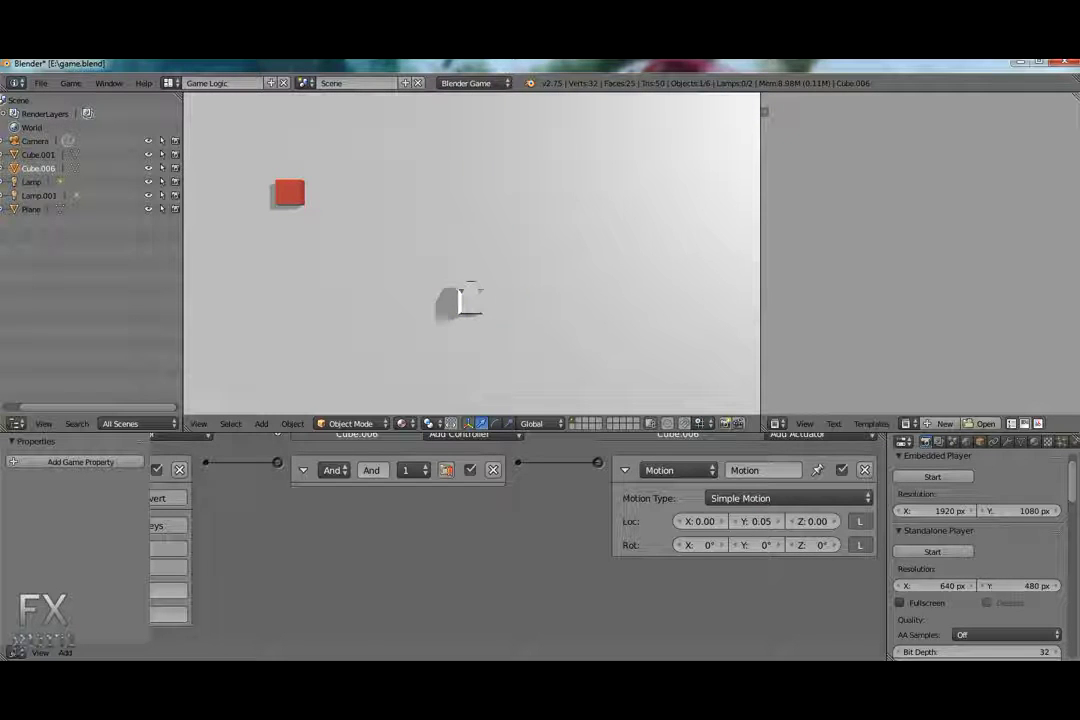
pyautogui.press('w')
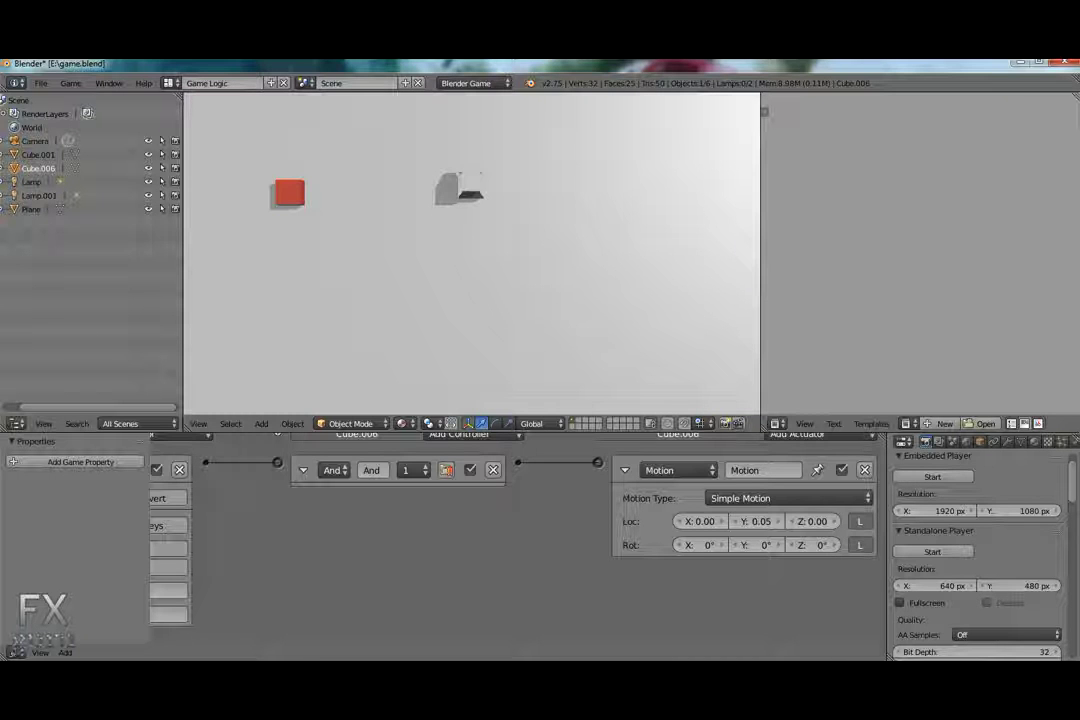
pyautogui.press('Escape')
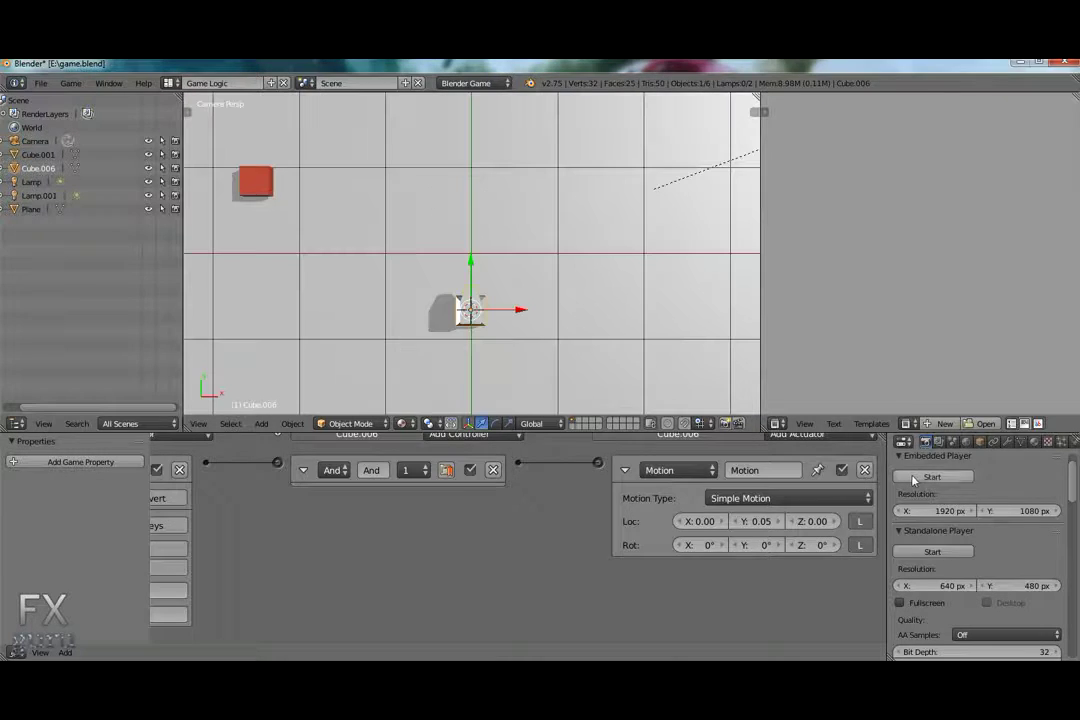
# Add further Keyboard sensors to Cube.006 for the remaining movement directions.
pyautogui.click(290, 456)
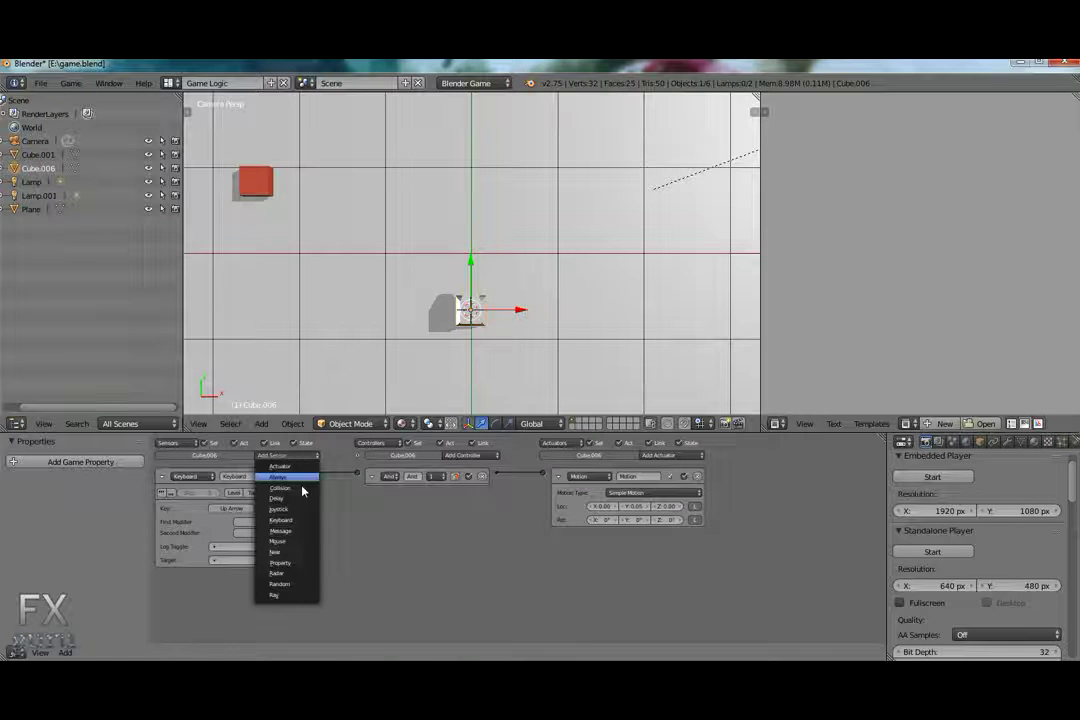
pyautogui.click(280, 520)
pyautogui.click(285, 456)
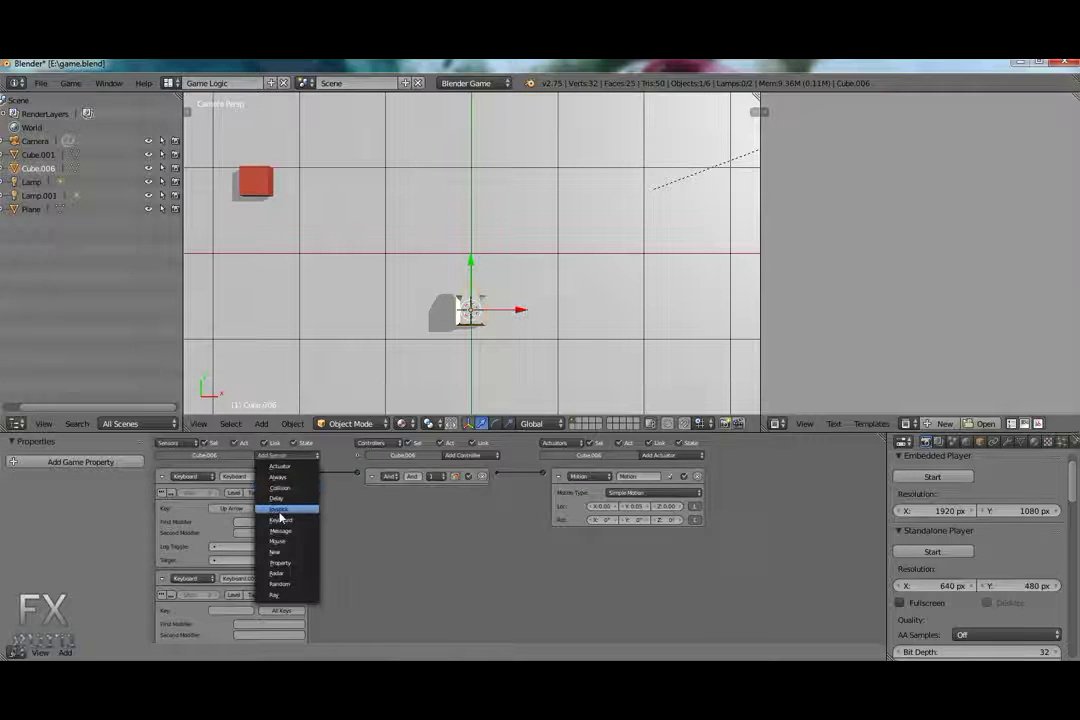
pyautogui.click(275, 455)
pyautogui.click(276, 457)
pyautogui.click(275, 456)
pyautogui.click(276, 457)
pyautogui.click(281, 520)
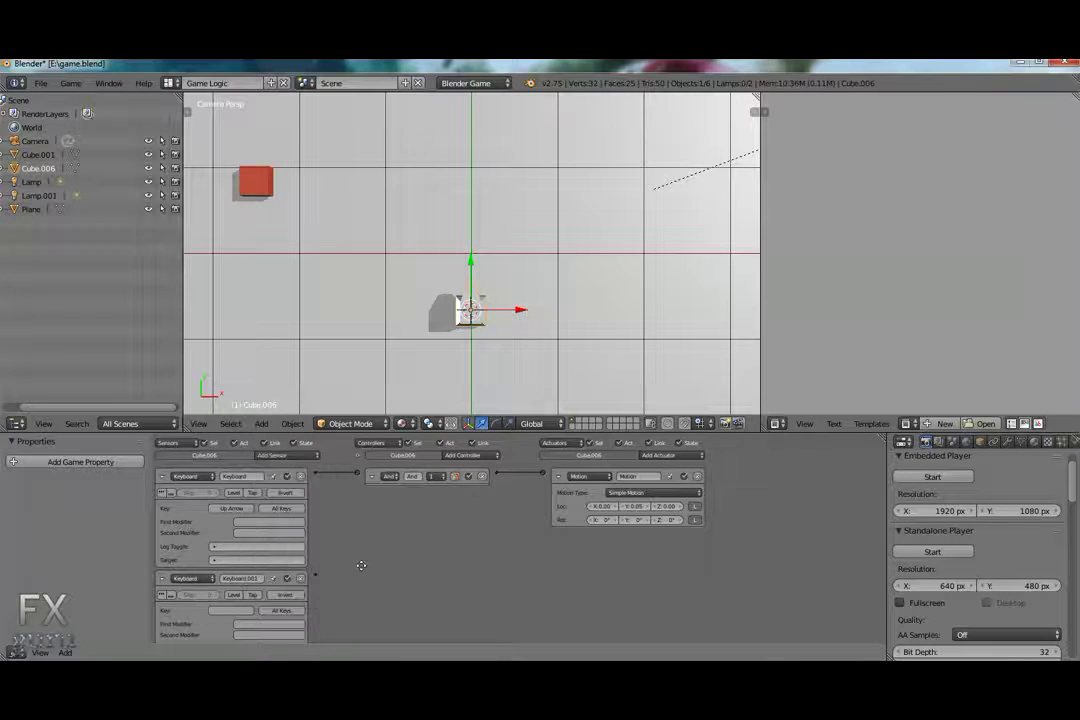
pyautogui.scroll(-5, 340, 540)
pyautogui.scroll(5, 330, 519)
# Add three more And controllers to Cube.006.
pyautogui.click(466, 456)
pyautogui.click(466, 467)
pyautogui.click(467, 456)
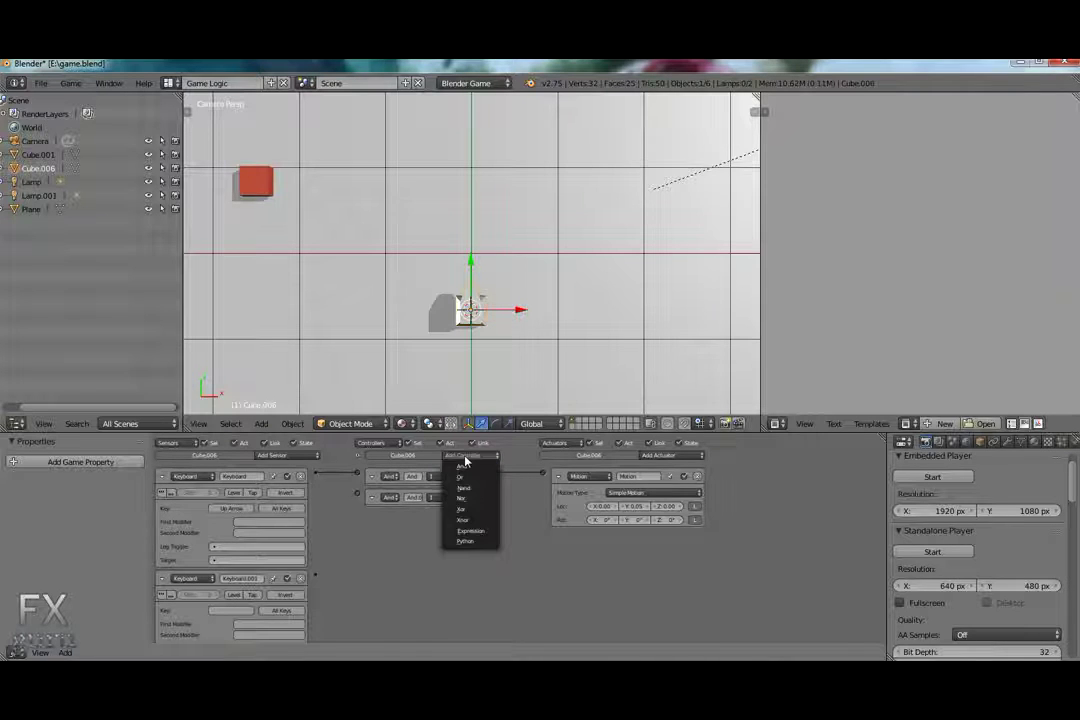
pyautogui.click(466, 467)
pyautogui.click(467, 456)
pyautogui.click(466, 467)
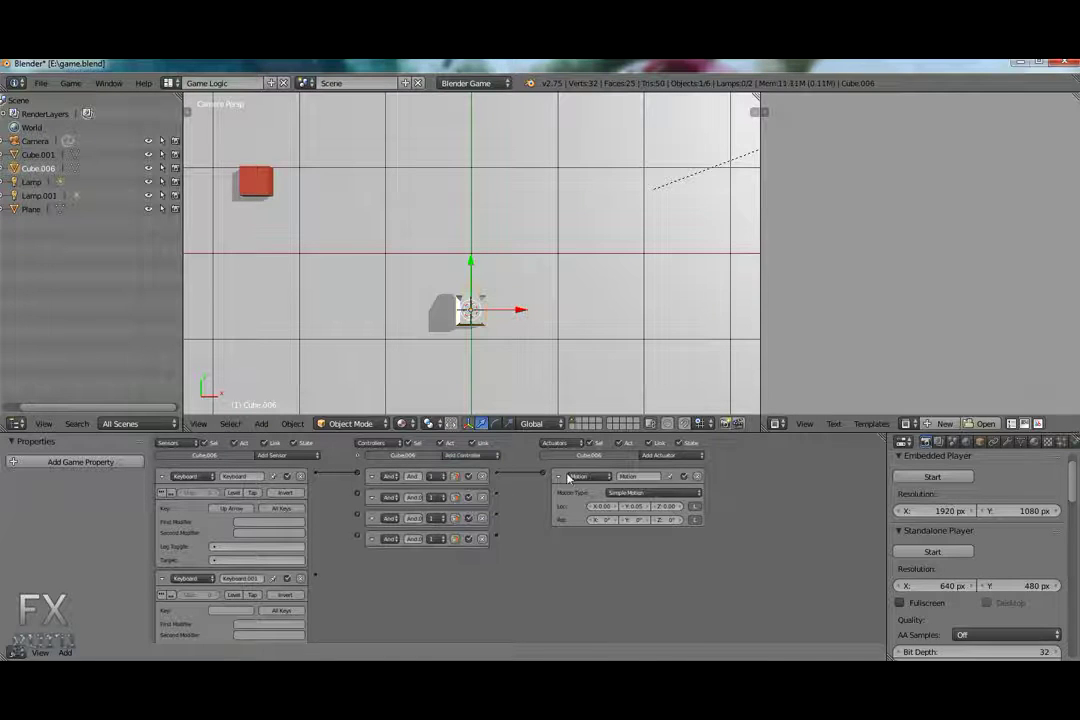
# Add three more Motion actuators to Cube.006.
pyautogui.click(672, 456)
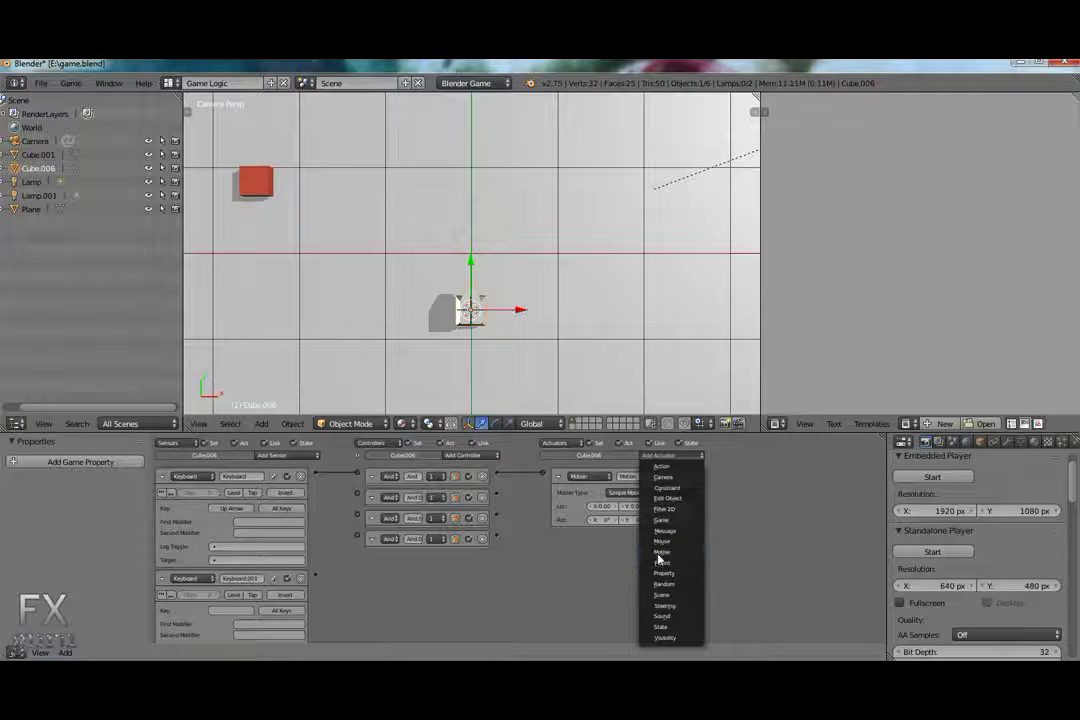
pyautogui.click(661, 553)
pyautogui.click(663, 455)
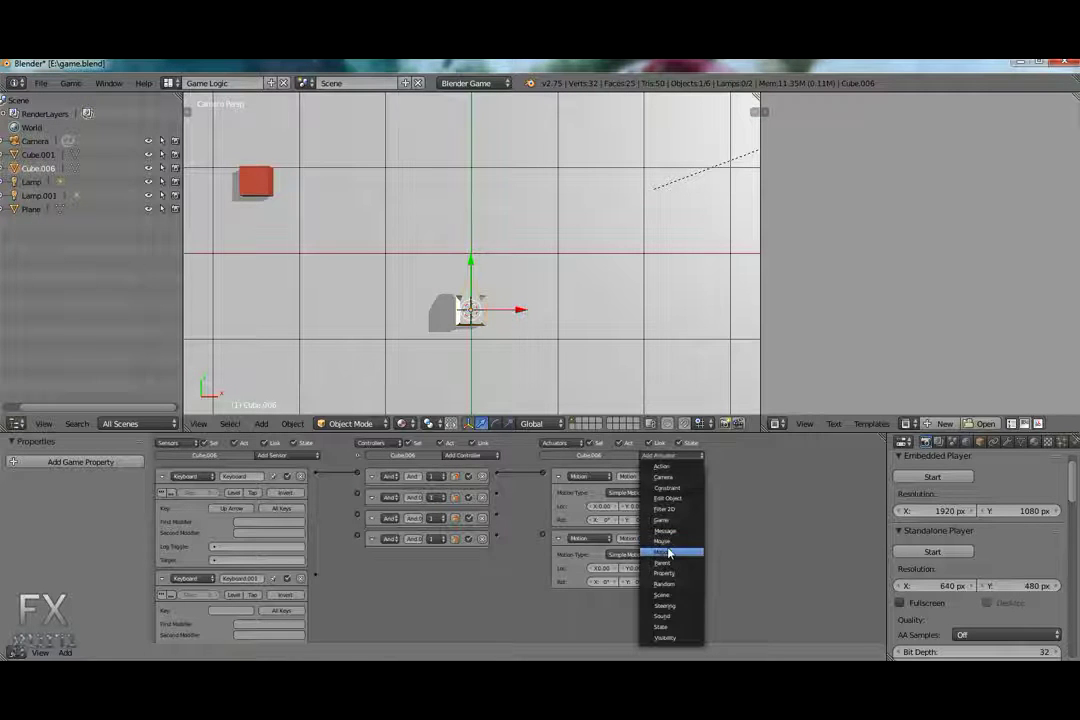
pyautogui.click(666, 552)
pyautogui.click(663, 455)
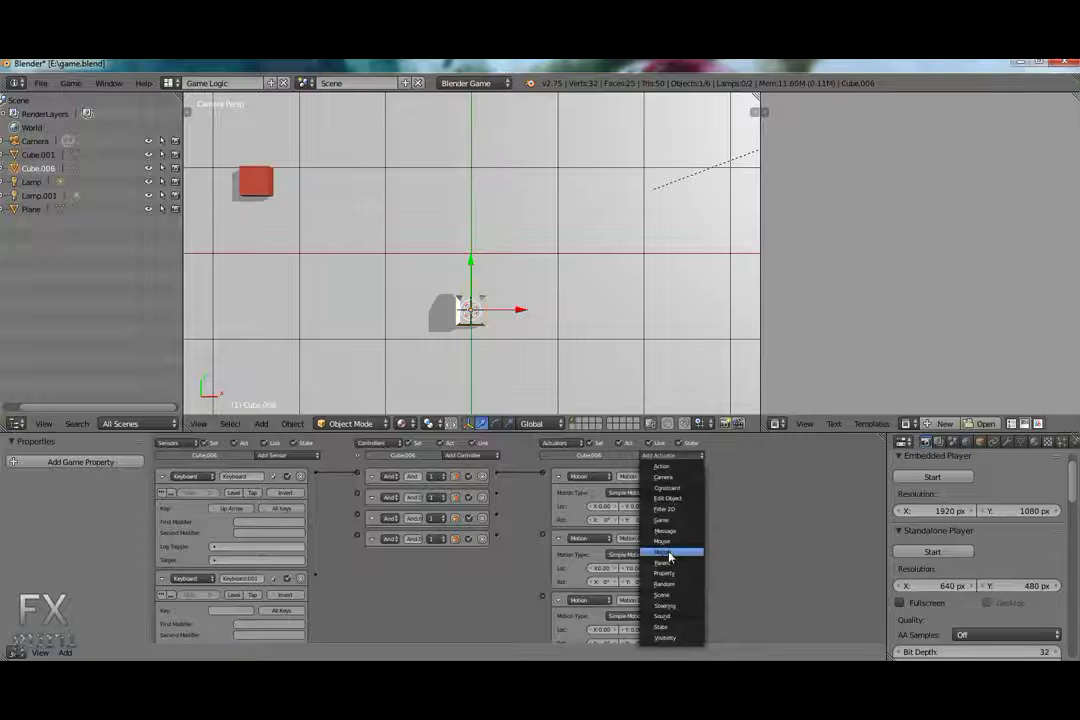
pyautogui.click(666, 553)
# Link the Keyboard.001 sensor to the second And controller, and that controller to the Motion.001 actuator.
pyautogui.moveTo(316, 576); pyautogui.dragTo(358, 496)
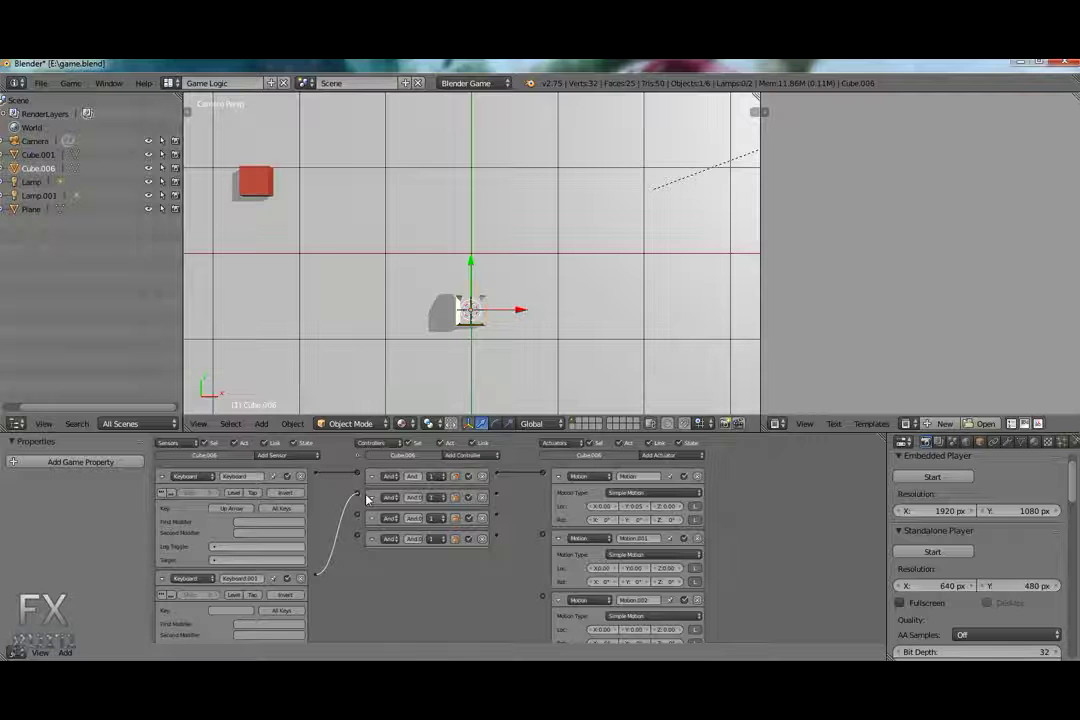
pyautogui.moveTo(496, 497); pyautogui.dragTo(542, 538)
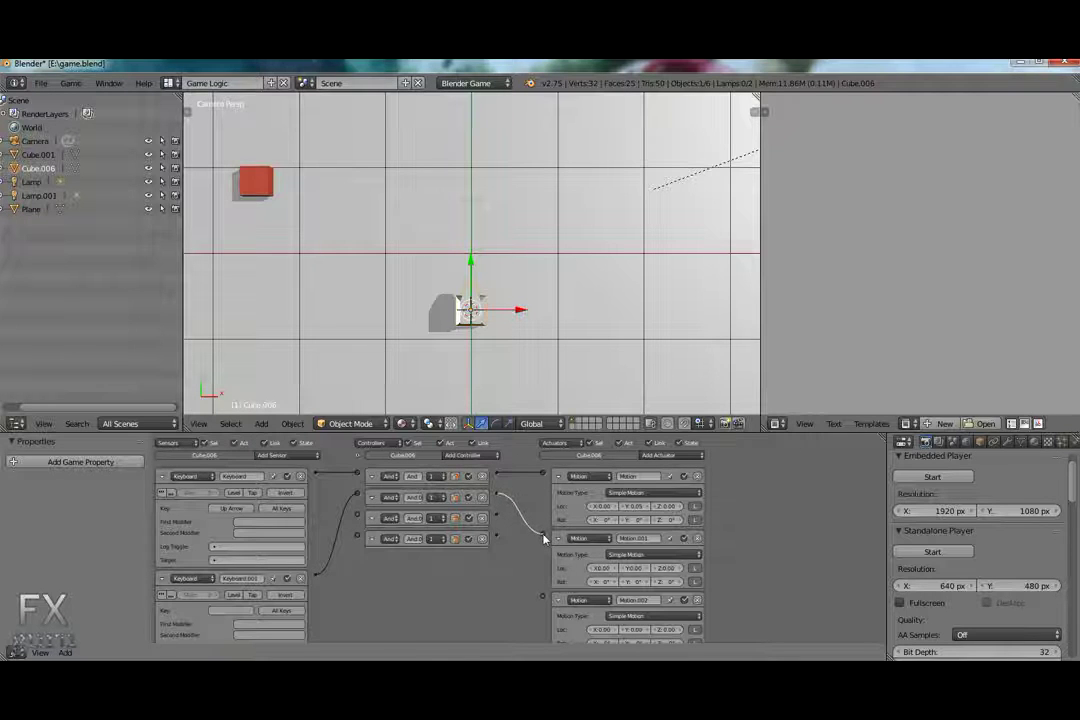
# Assign Left Arrow to the Keyboard.001 sensor and set Motion.001's Z rotation to 1°.
pyautogui.scroll(-4, 360, 526)
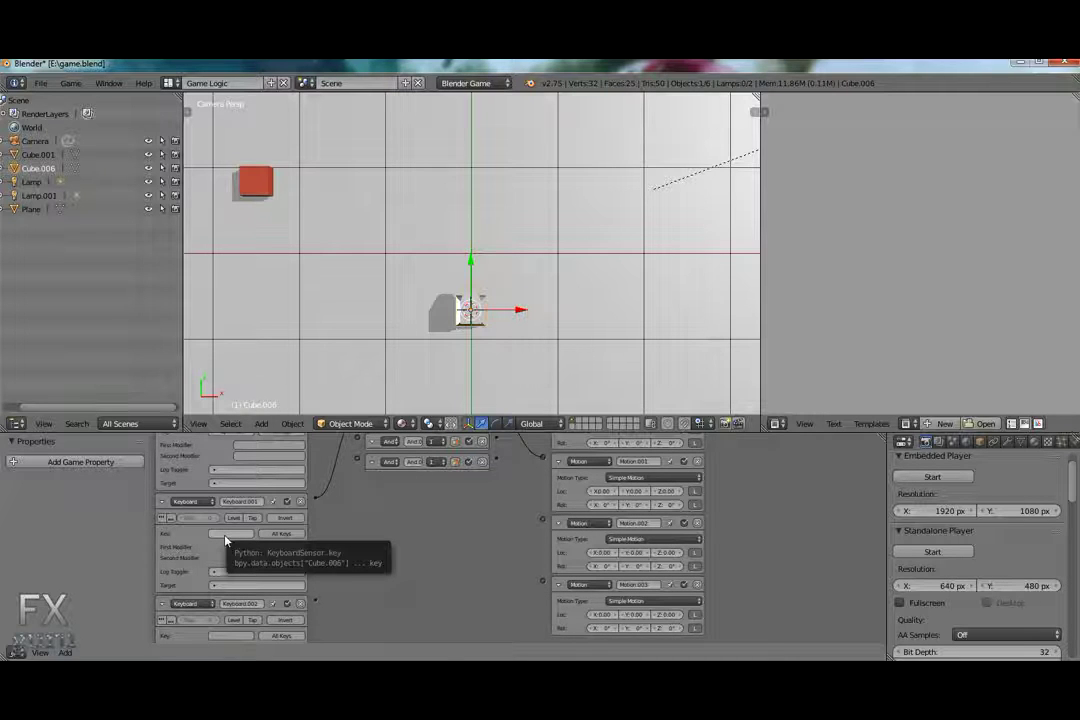
pyautogui.click(226, 534)
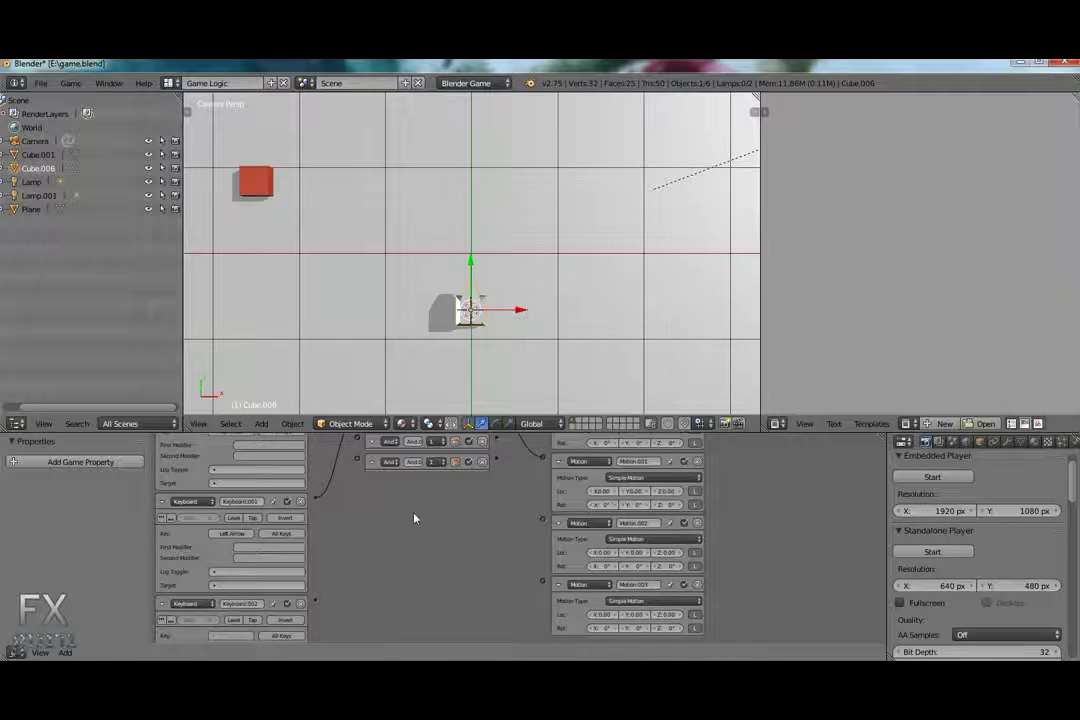
pyautogui.scroll(3, 420, 530)
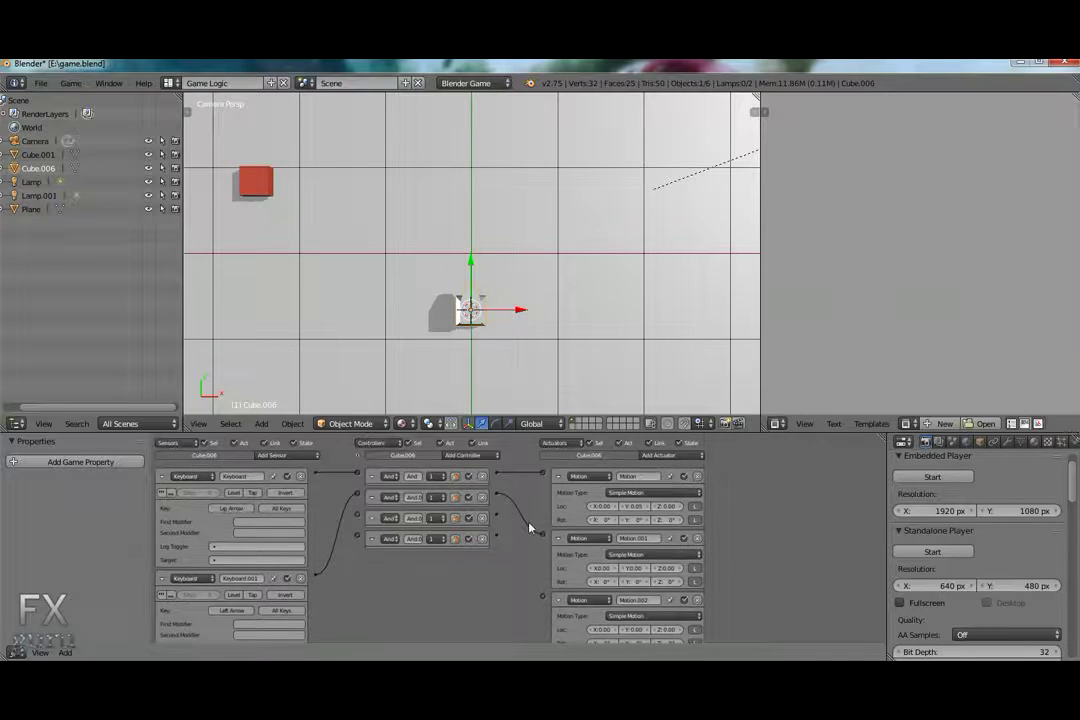
pyautogui.click(683, 584)
# Run the game in the embedded player to test the cube's left turn combined with forward movement, and quit it.
pyautogui.click(935, 478)
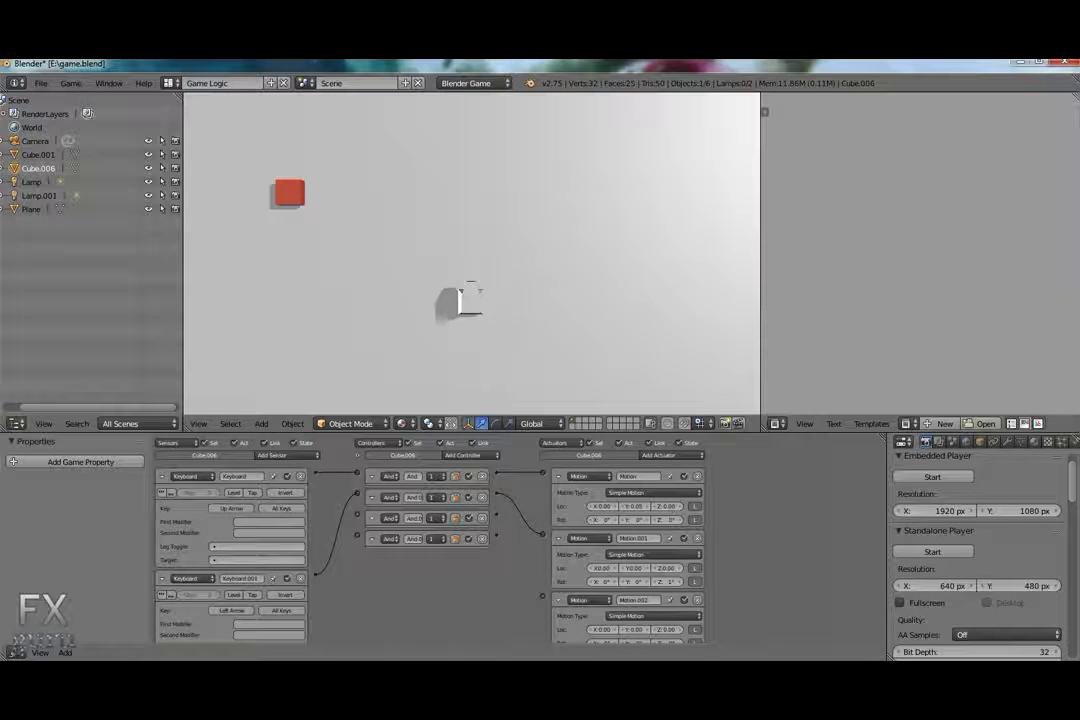
pyautogui.press('Left')
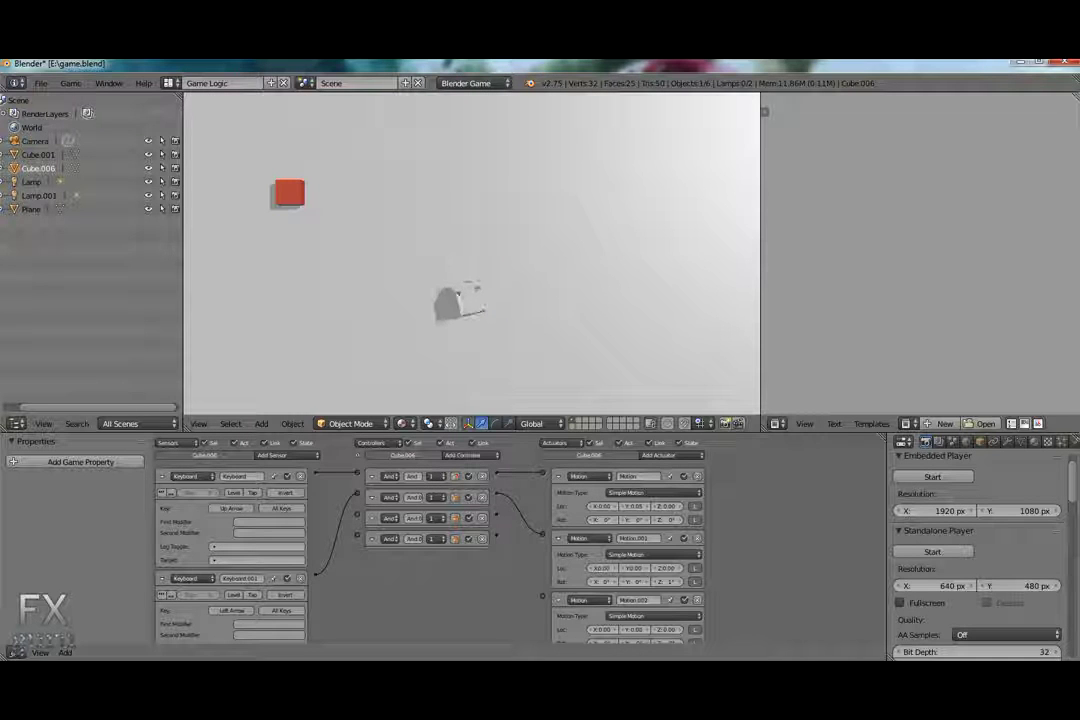
pyautogui.press('Up')
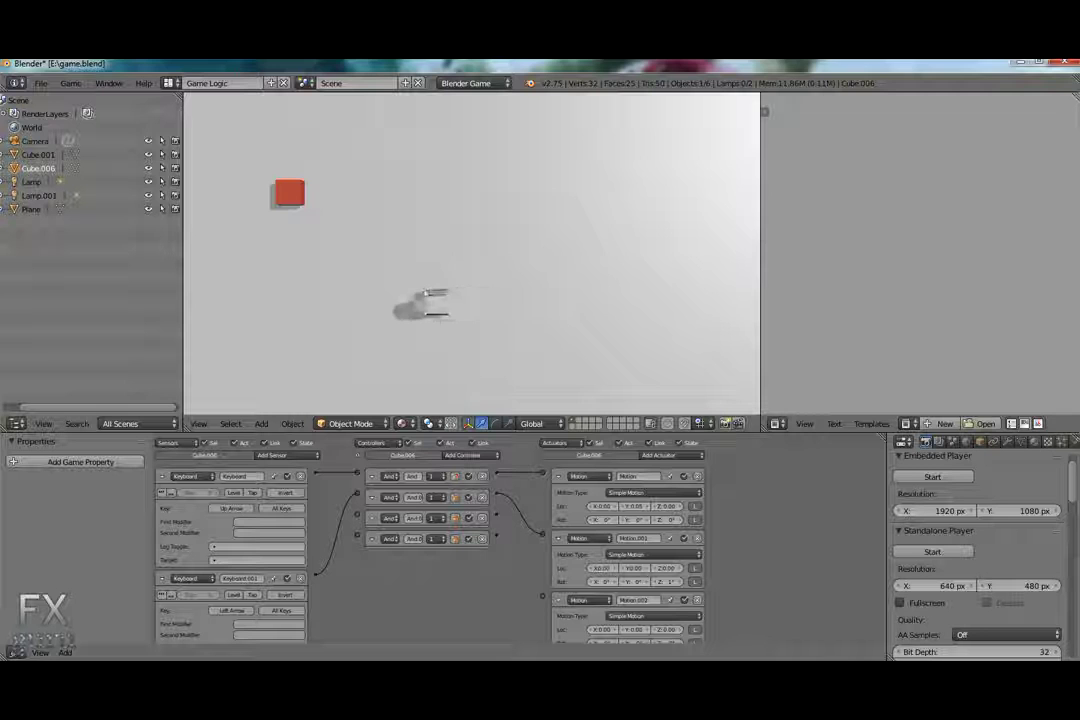
pyautogui.press('Left')
pyautogui.press('Up')
pyautogui.press('Left')
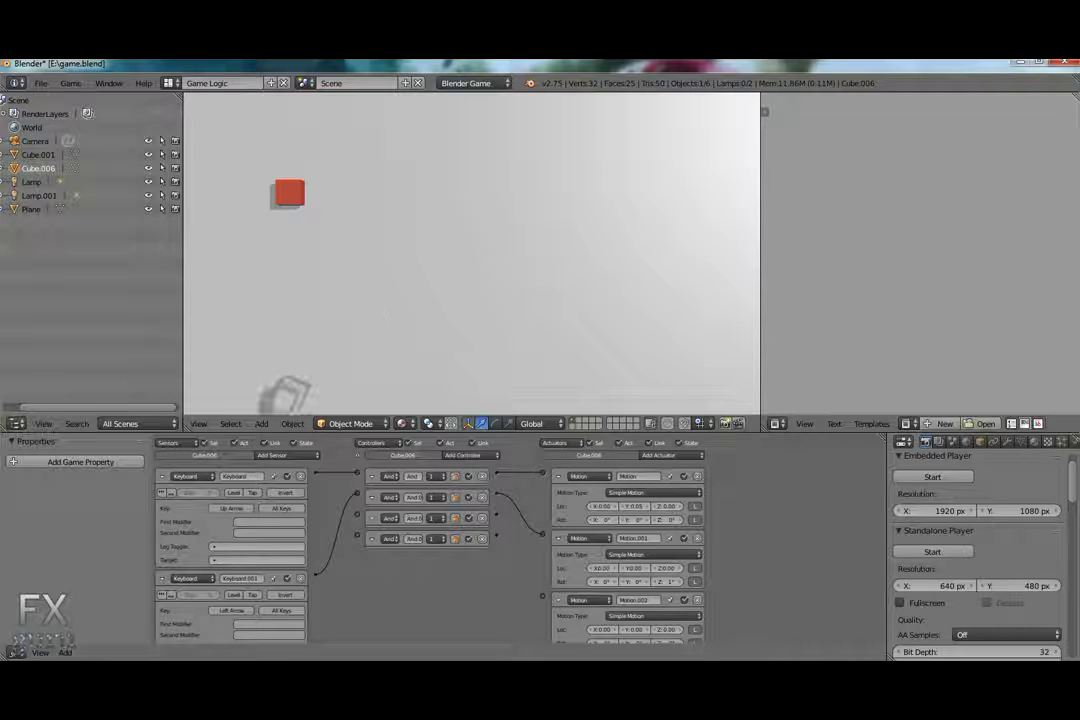
pyautogui.press('Escape')
# Link the Keyboard.002 sensor to the third And controller, and that controller to the Motion.002 actuator.
pyautogui.scroll(-3, 432, 519)
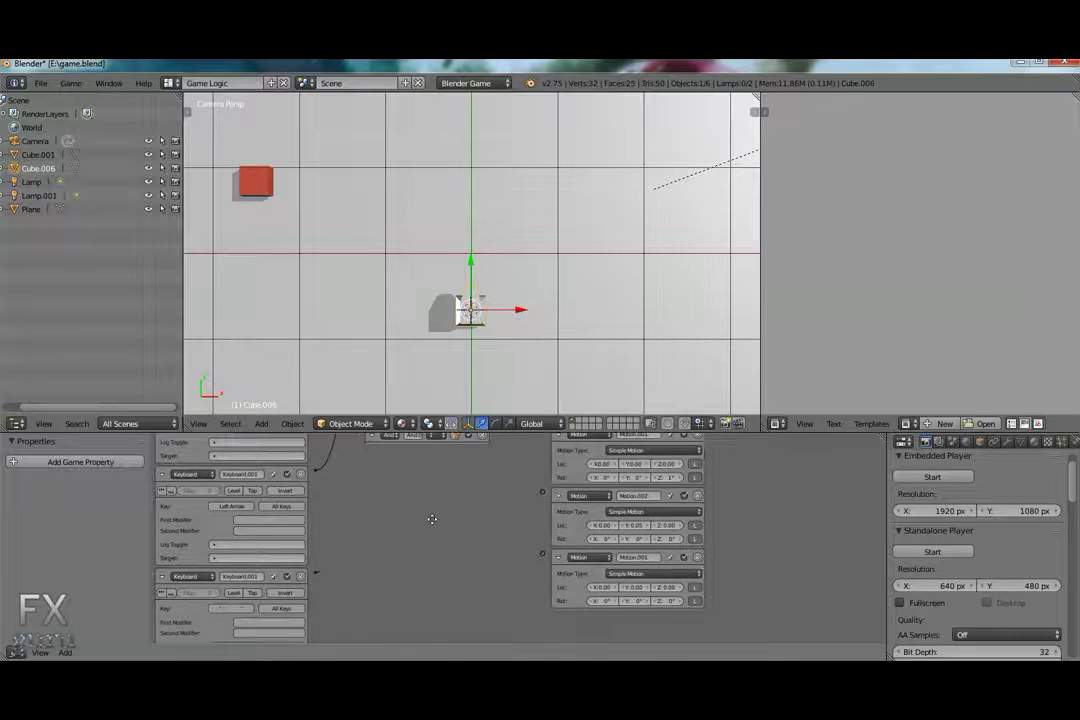
pyautogui.moveTo(432, 519); pyautogui.dragTo(432, 499, button='middle')
pyautogui.scroll(-3, 323, 570)
pyautogui.moveTo(333, 583); pyautogui.dragTo(333, 645, button='middle')
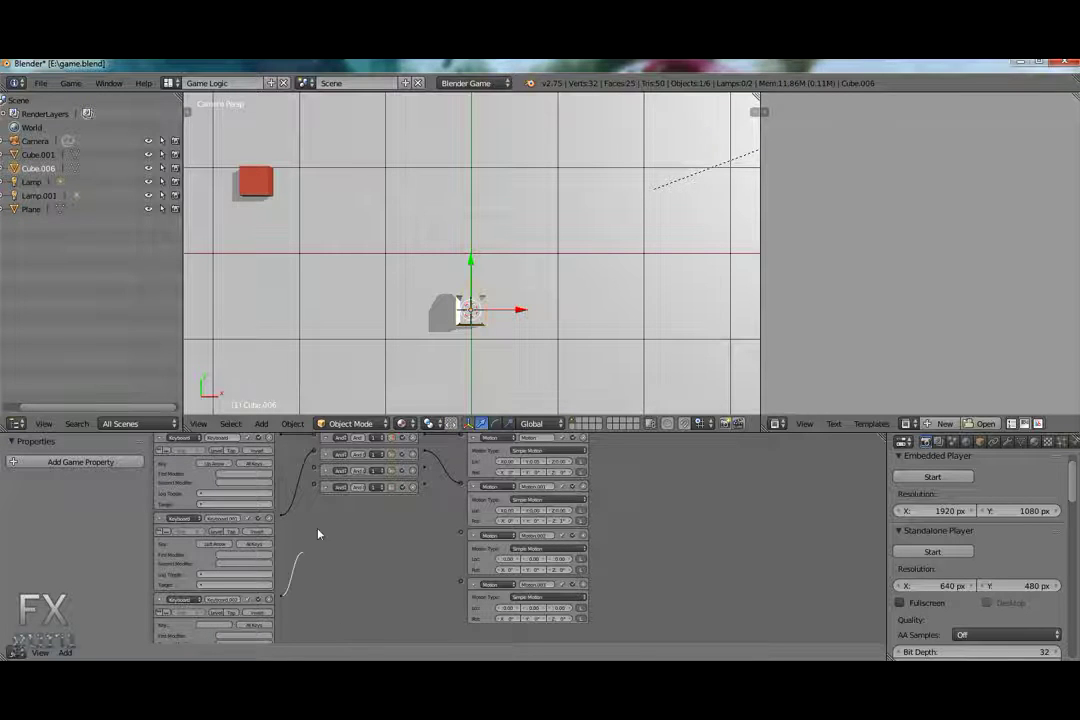
pyautogui.moveTo(318, 534); pyautogui.dragTo(314, 488)
pyautogui.moveTo(451, 536); pyautogui.dragTo(460, 532)
pyautogui.scroll(-1, 354, 622)
pyautogui.scroll(1, 342, 598)
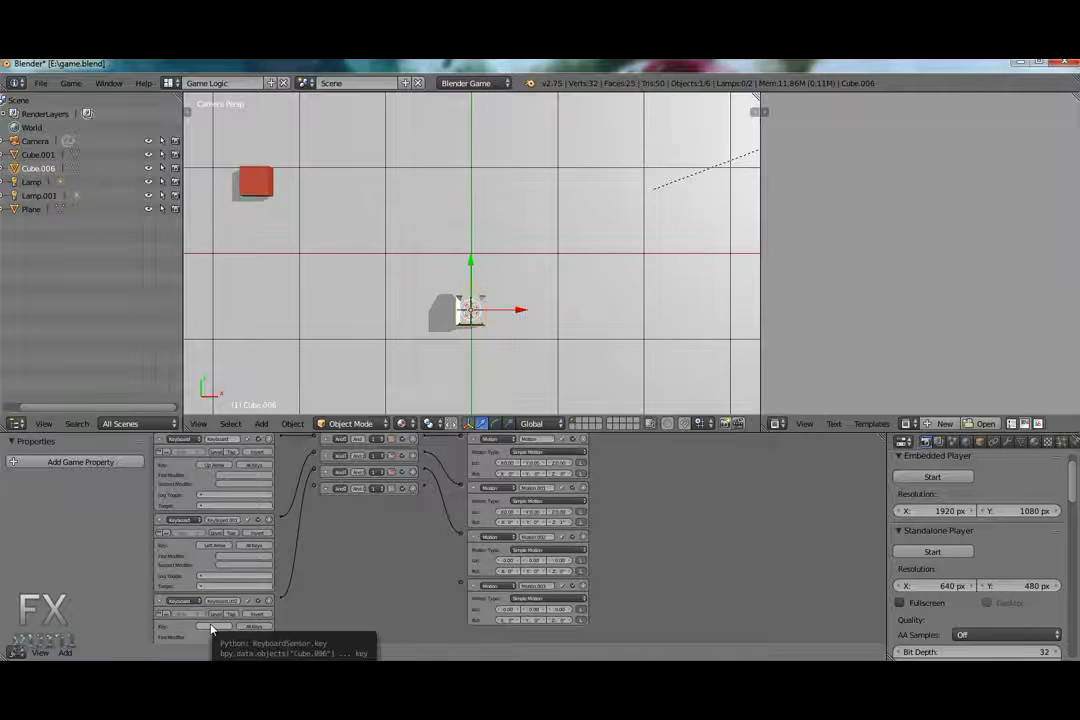
# Assign Right Arrow to the Keyboard.002 sensor and set Motion.002's Z rotation to -1°.
pyautogui.click(212, 627)
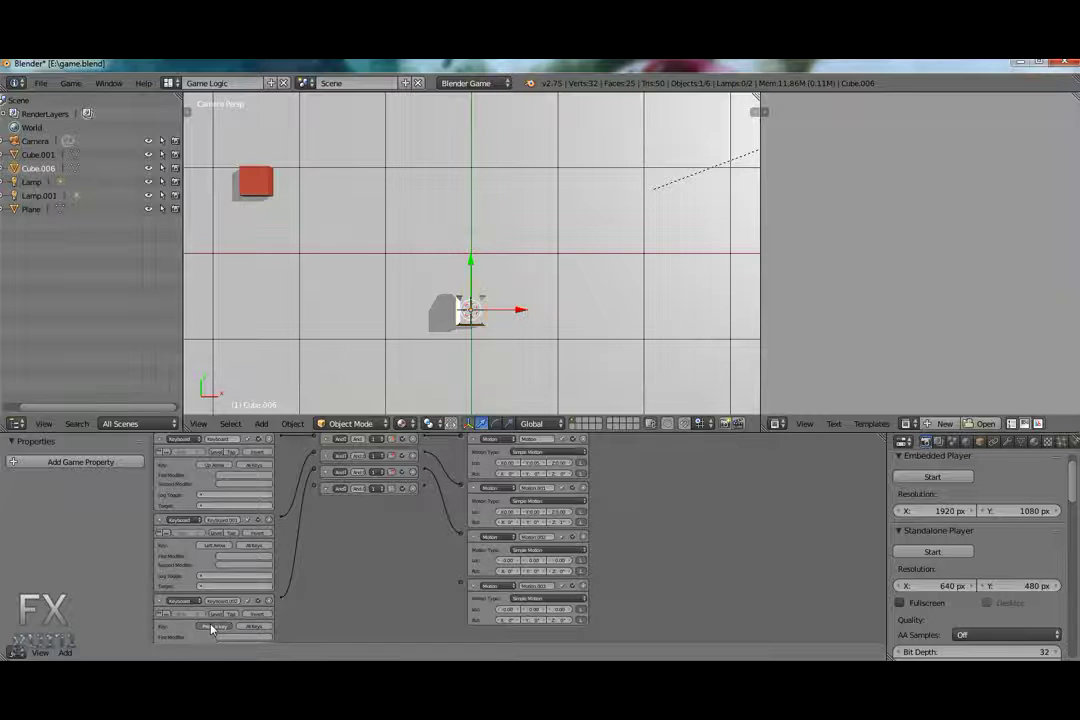
pyautogui.press('Right')
pyautogui.scroll(3, 576, 575)
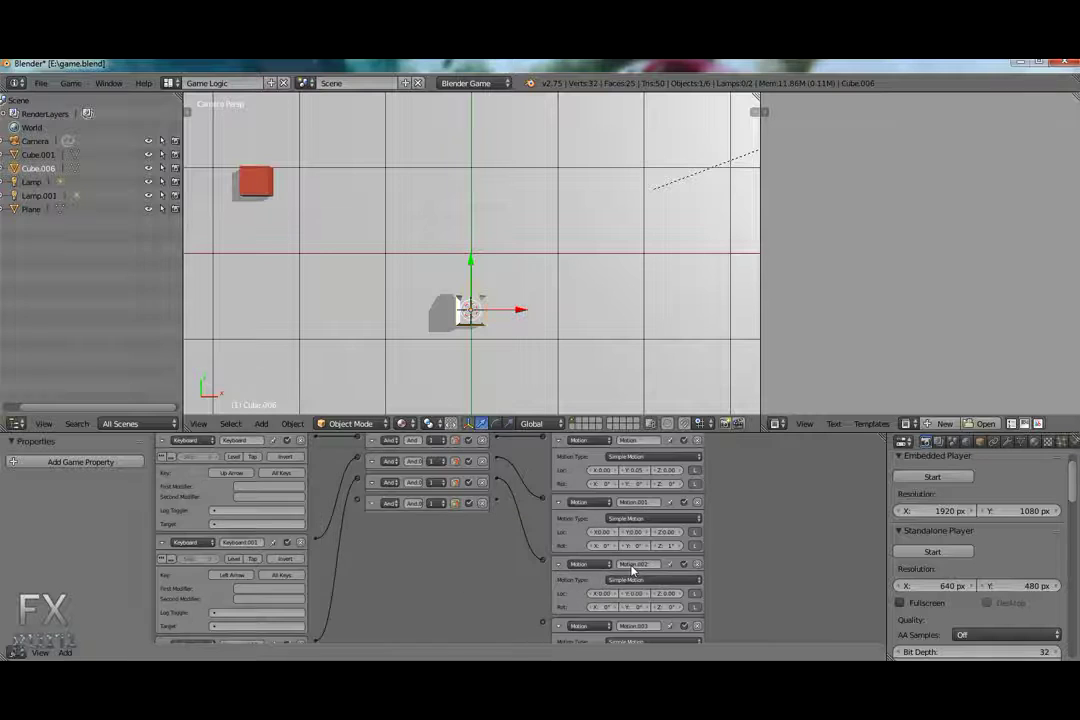
pyautogui.moveTo(757, 608); pyautogui.dragTo(757, 578, button='middle')
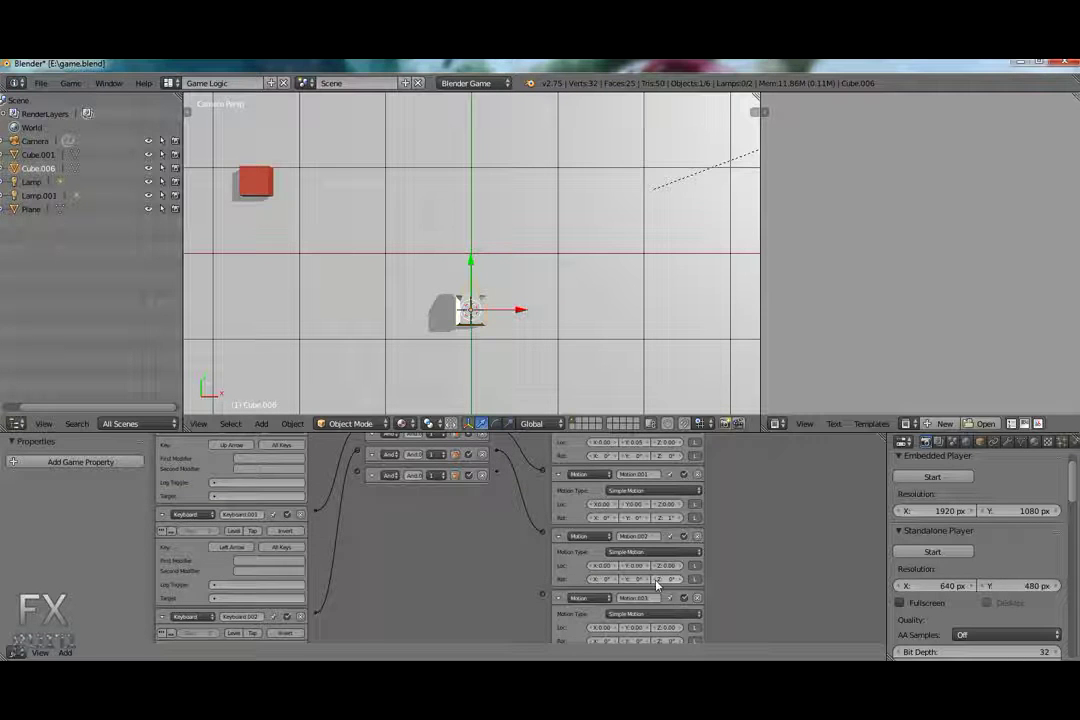
# Link the fourth Keyboard sensor through the fourth And controller to Motion.003, and assign the Spacebar to that sensor.
pyautogui.scroll(-3, 374, 564)
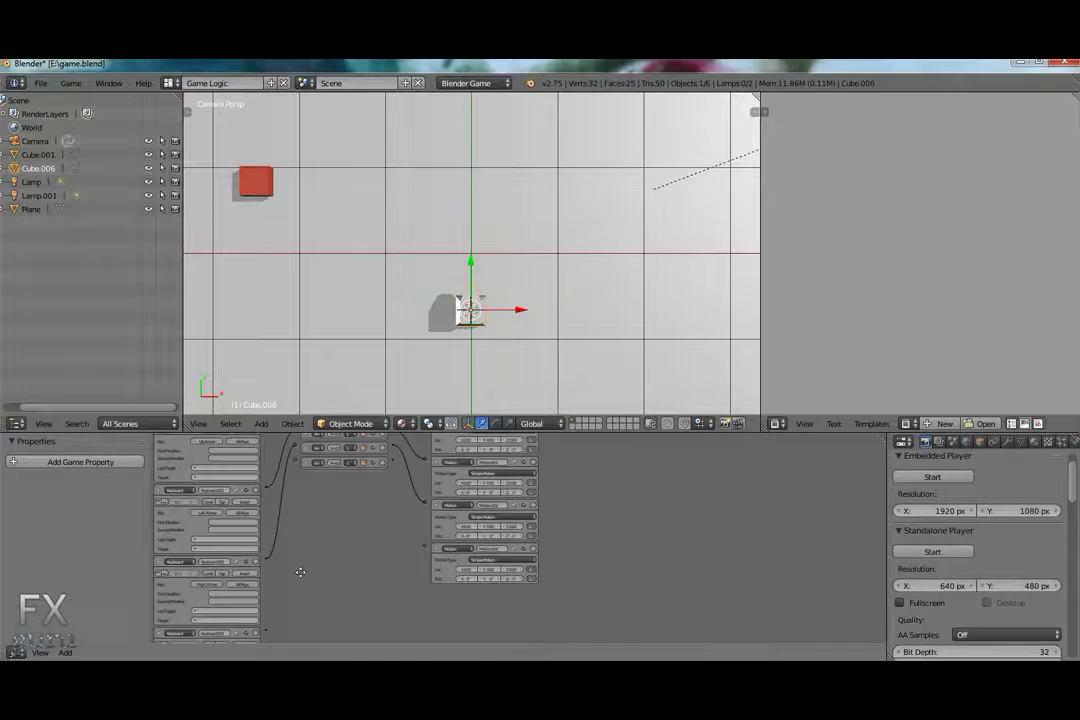
pyautogui.moveTo(295, 562); pyautogui.dragTo(288, 500, button='middle')
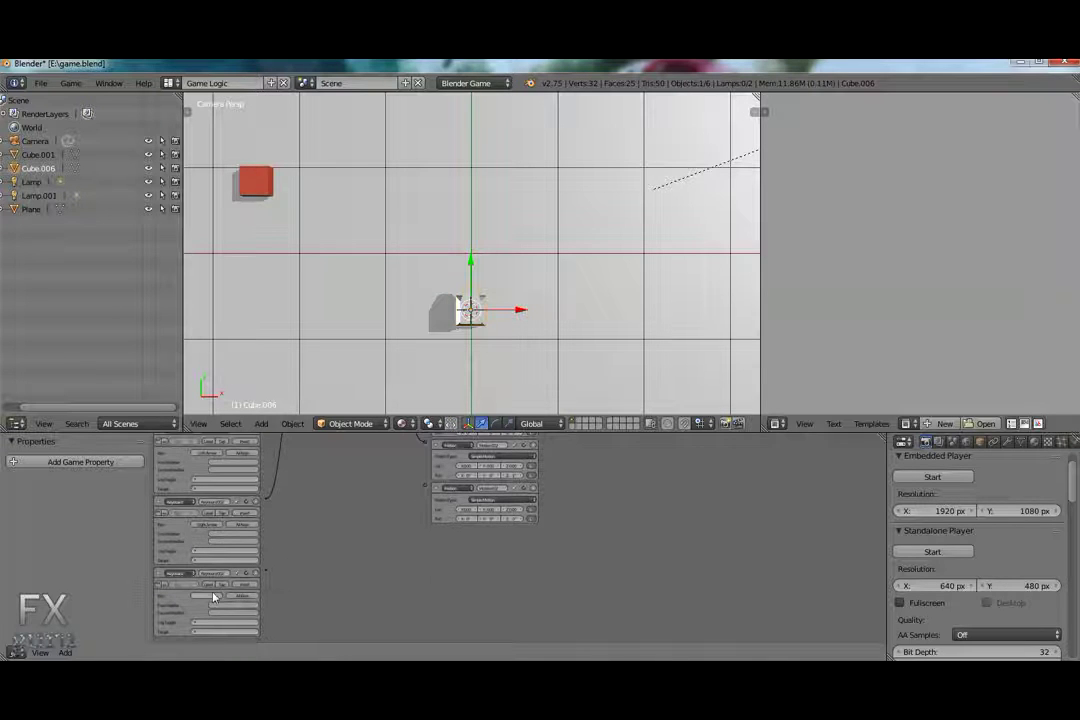
pyautogui.moveTo(342, 526); pyautogui.dragTo(340, 531, button='middle')
pyautogui.keyDown('shift'); pyautogui.scroll(3, 340, 540); pyautogui.keyUp('shift')
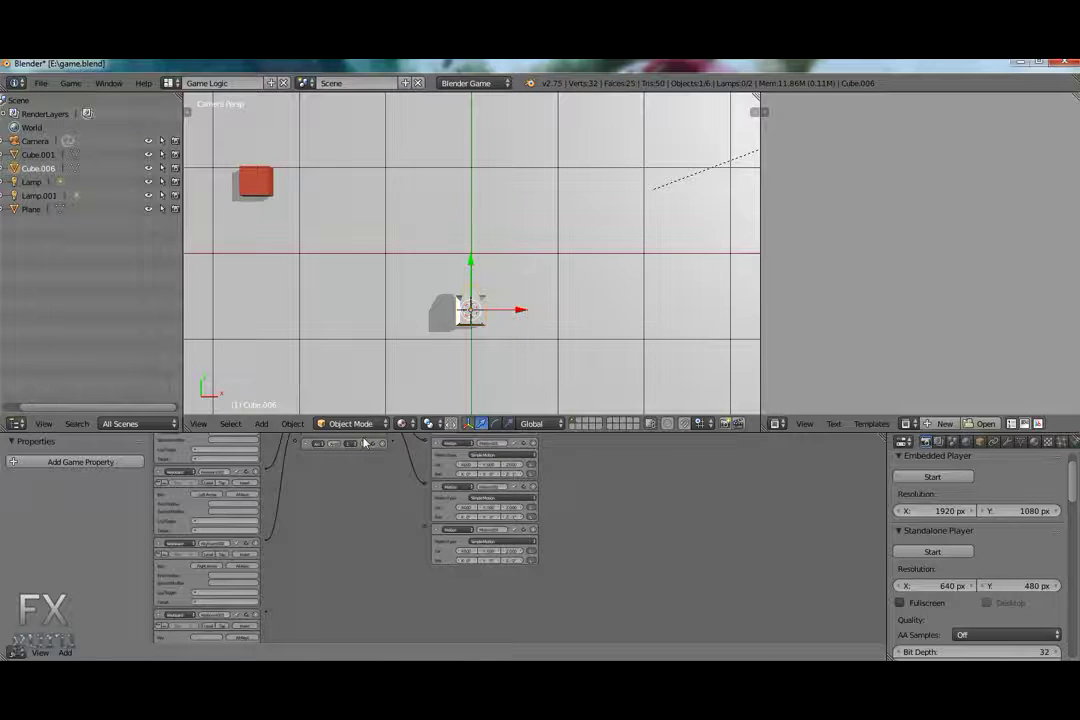
pyautogui.moveTo(266, 611); pyautogui.dragTo(297, 446)
pyautogui.moveTo(393, 441); pyautogui.dragTo(424, 530)
pyautogui.scroll(-2, 306, 504)
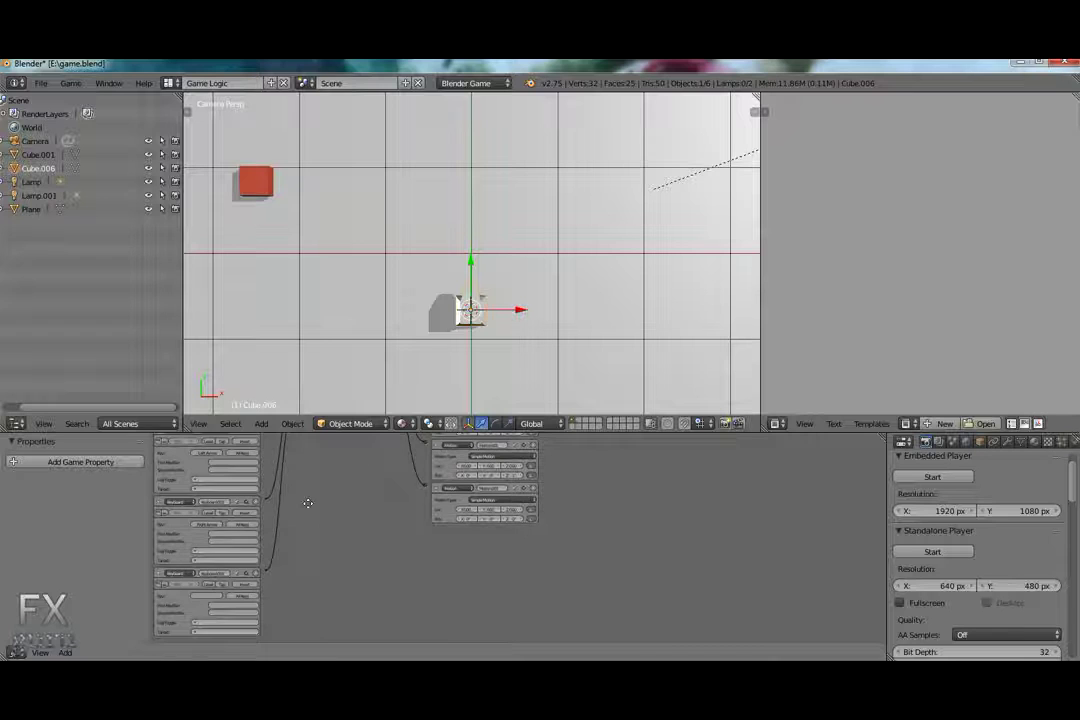
pyautogui.click(205, 597)
pyautogui.press('space')
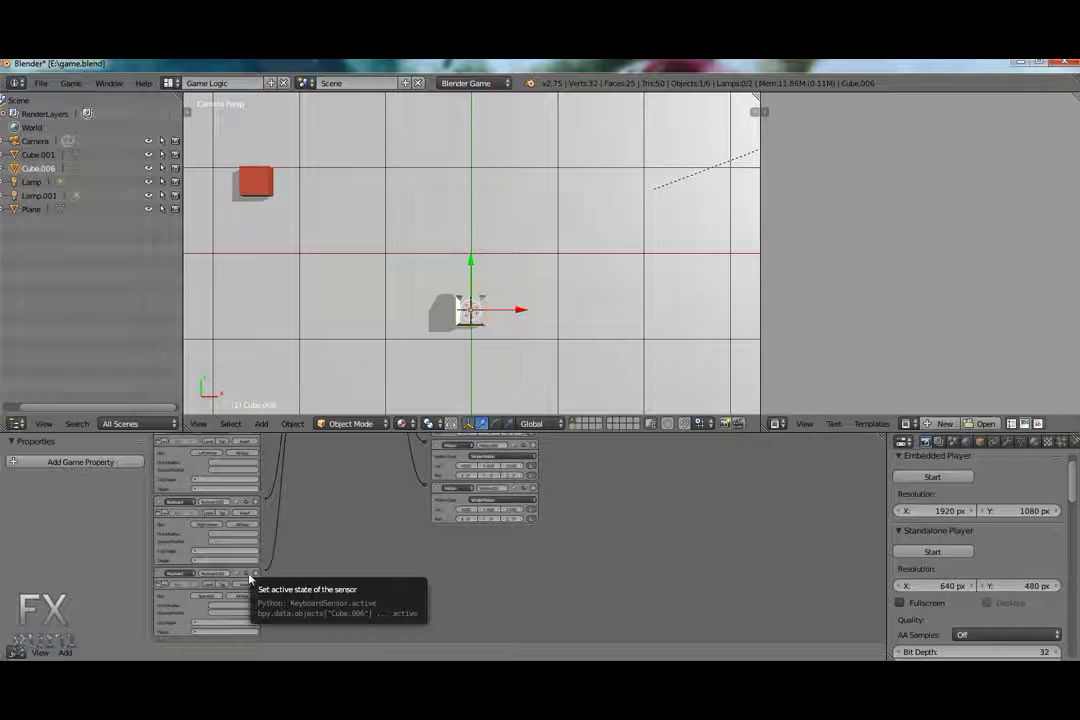
# Set Motion.003's Z location to 0.5.
pyautogui.moveTo(366, 535); pyautogui.dragTo(362, 608, button='middle')
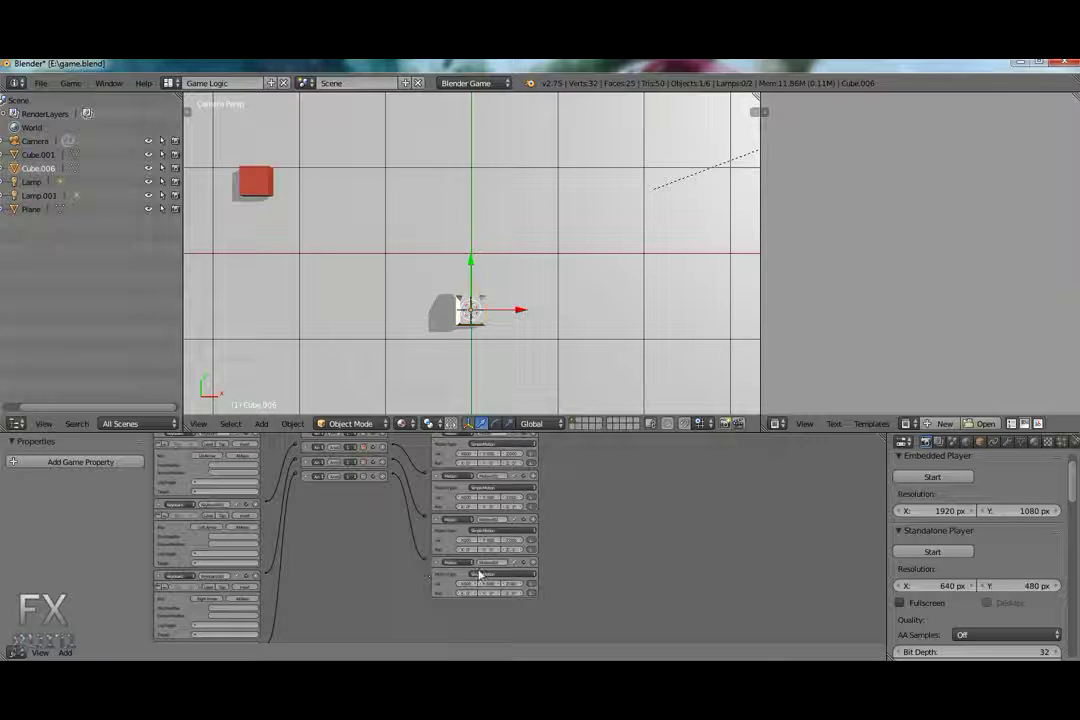
pyautogui.scroll(3, 472, 607)
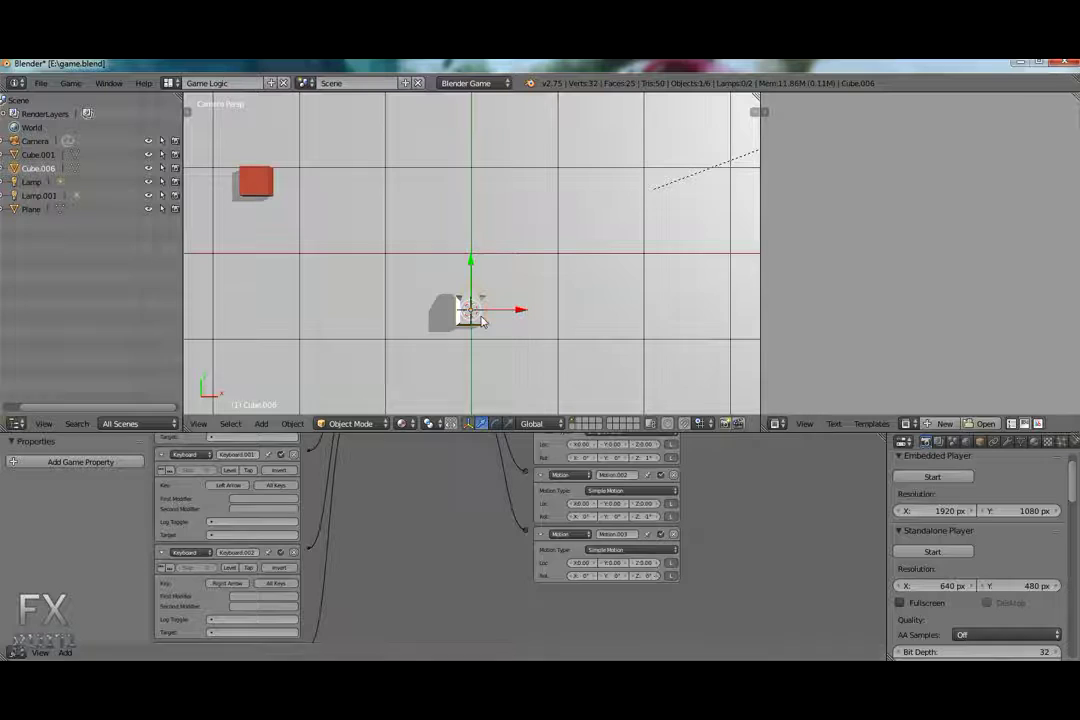
pyautogui.click(640, 563)
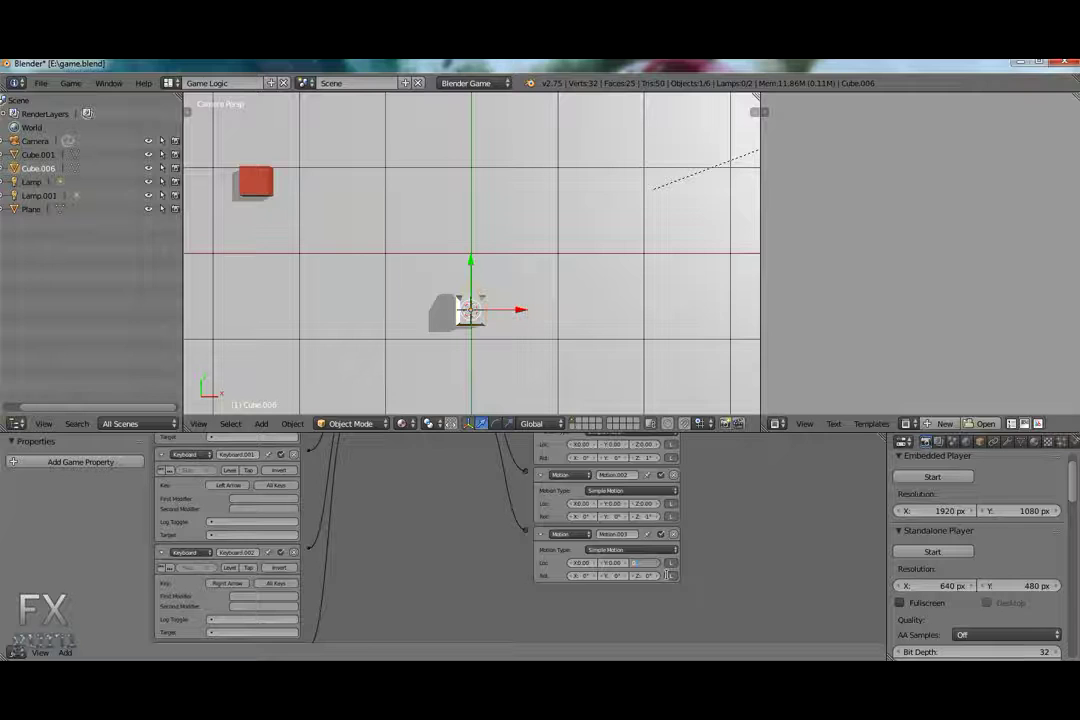
pyautogui.write('.5')
pyautogui.click(736, 595)
# Run the game in the embedded player to test the cube's forward movement and right turn, and quit it.
pyautogui.scroll(-5, 702, 570)
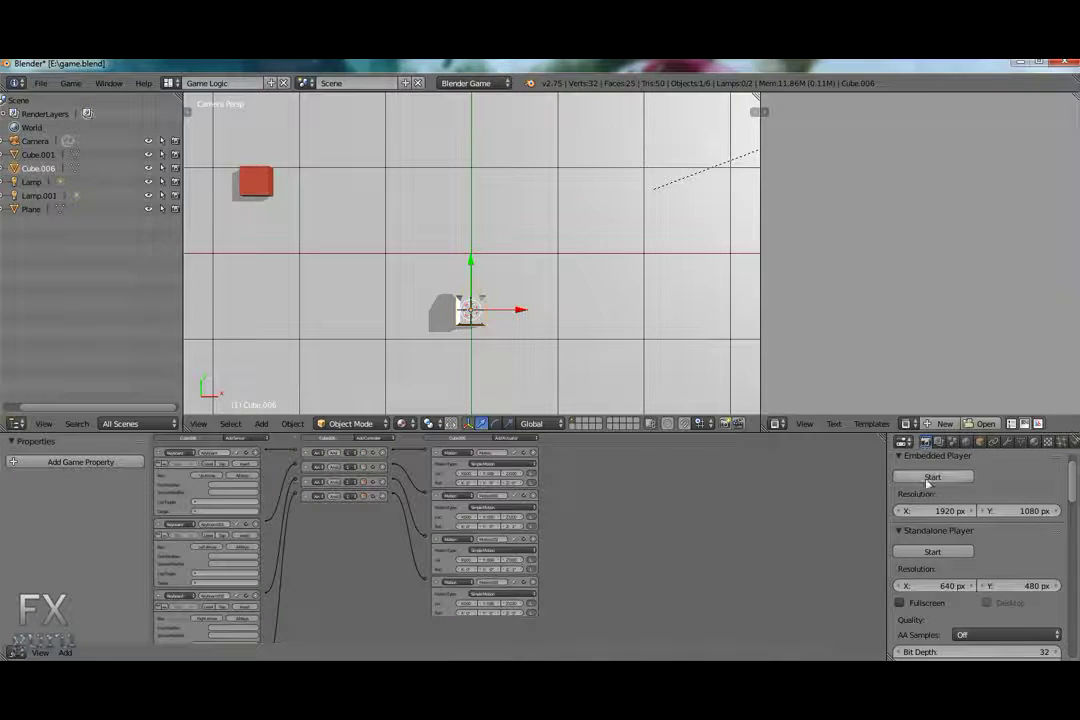
pyautogui.click(915, 477)
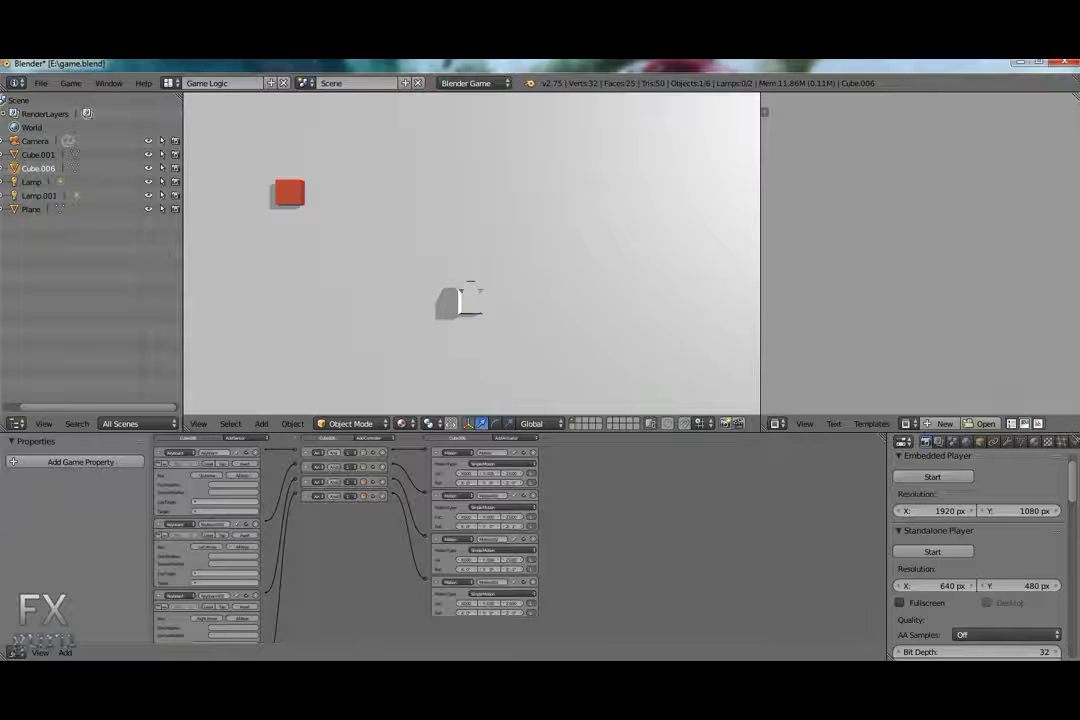
pyautogui.press('Up')
pyautogui.press('Right')
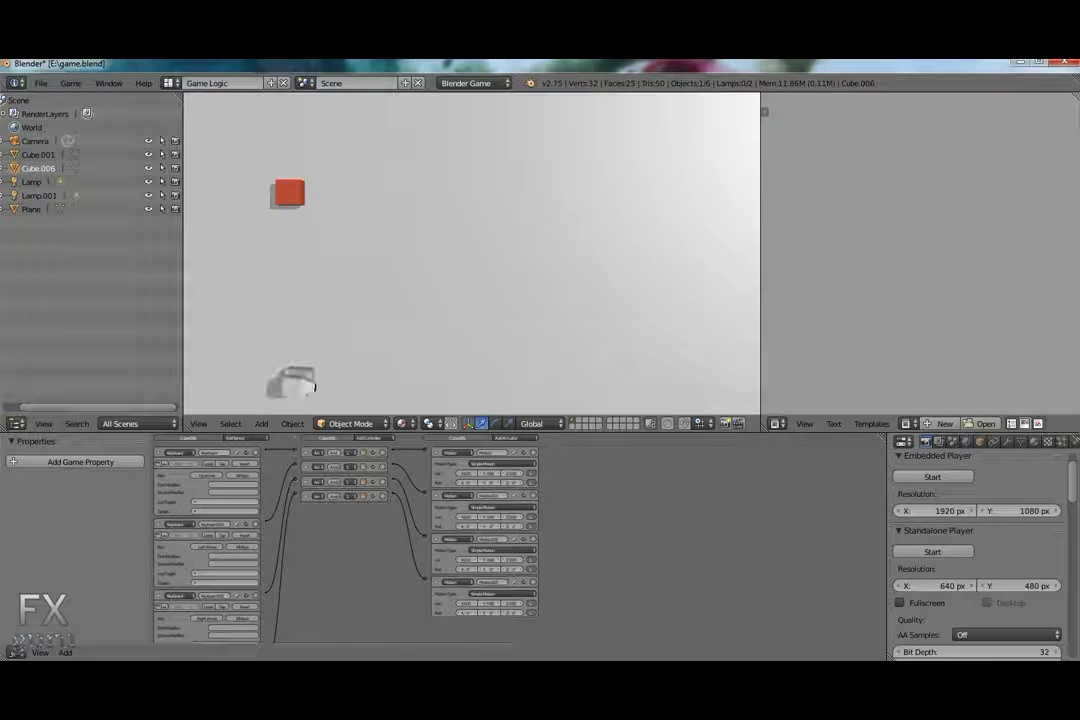
pyautogui.press('Up')
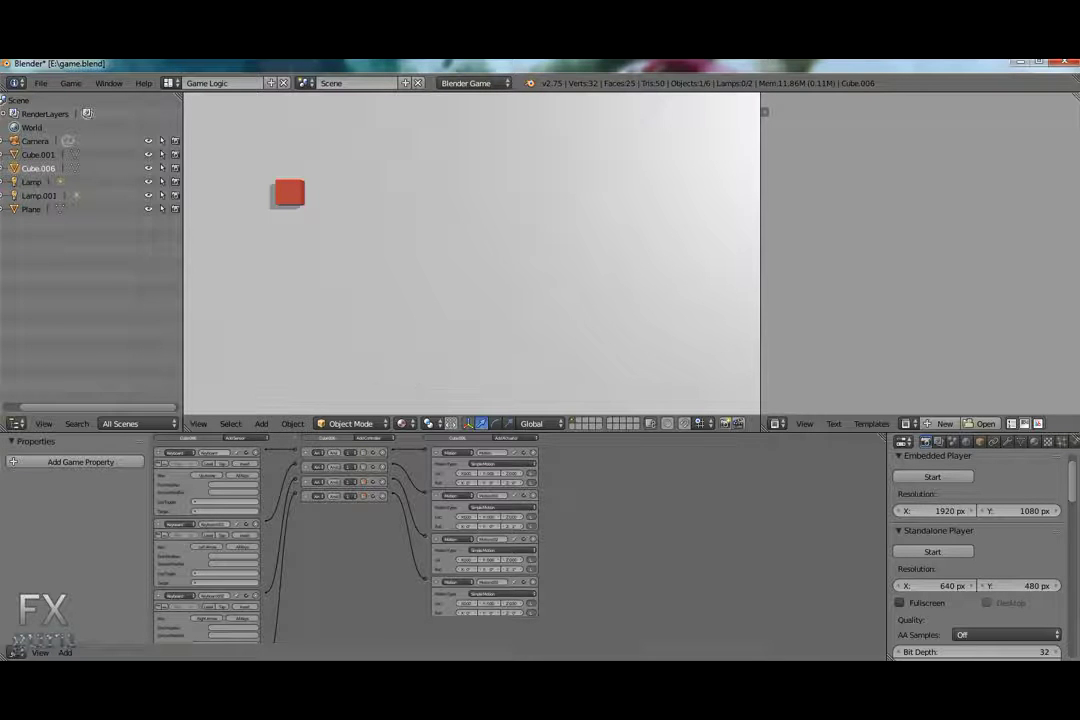
pyautogui.press('Escape')
# Raise the red cube, Cube.001, slightly above the plane along Z.
pyautogui.rightClick(383, 256)
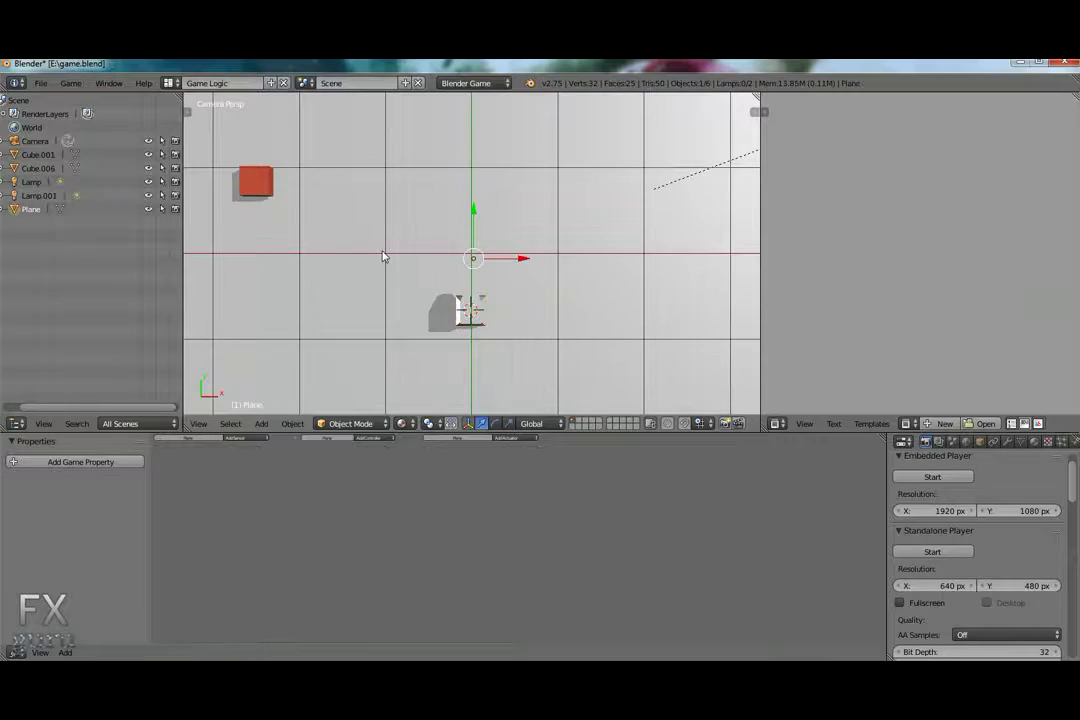
pyautogui.moveTo(445, 365); pyautogui.dragTo(381, 349, button='middle')
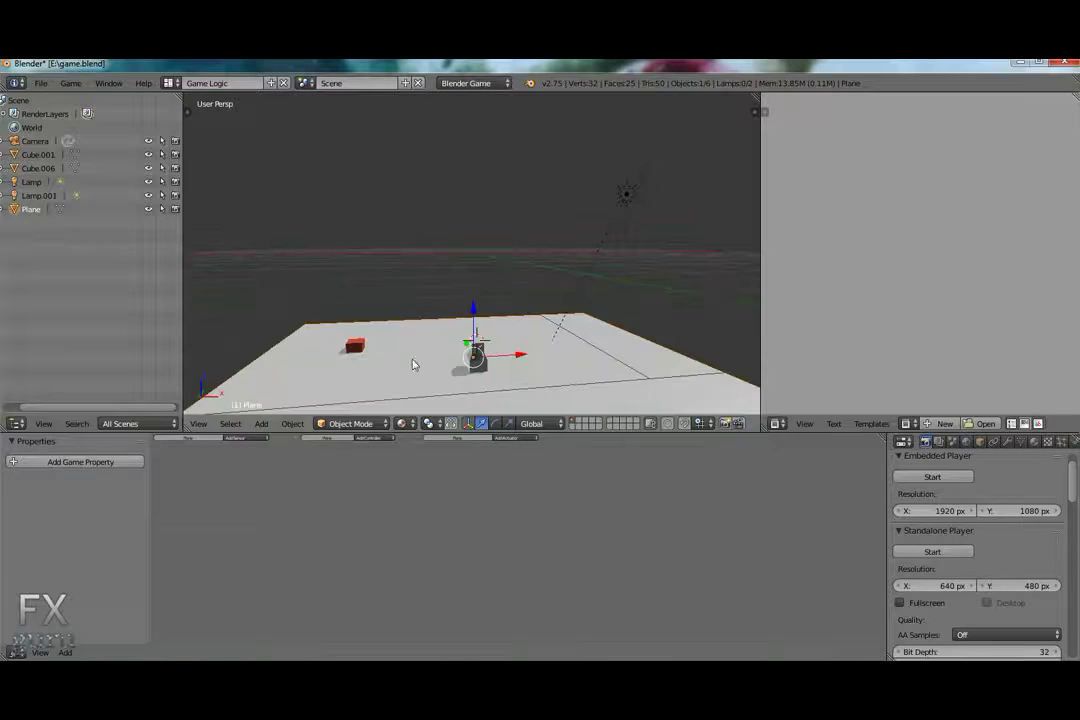
pyautogui.rightClick(362, 348)
pyautogui.moveTo(355, 299); pyautogui.dragTo(357, 284)
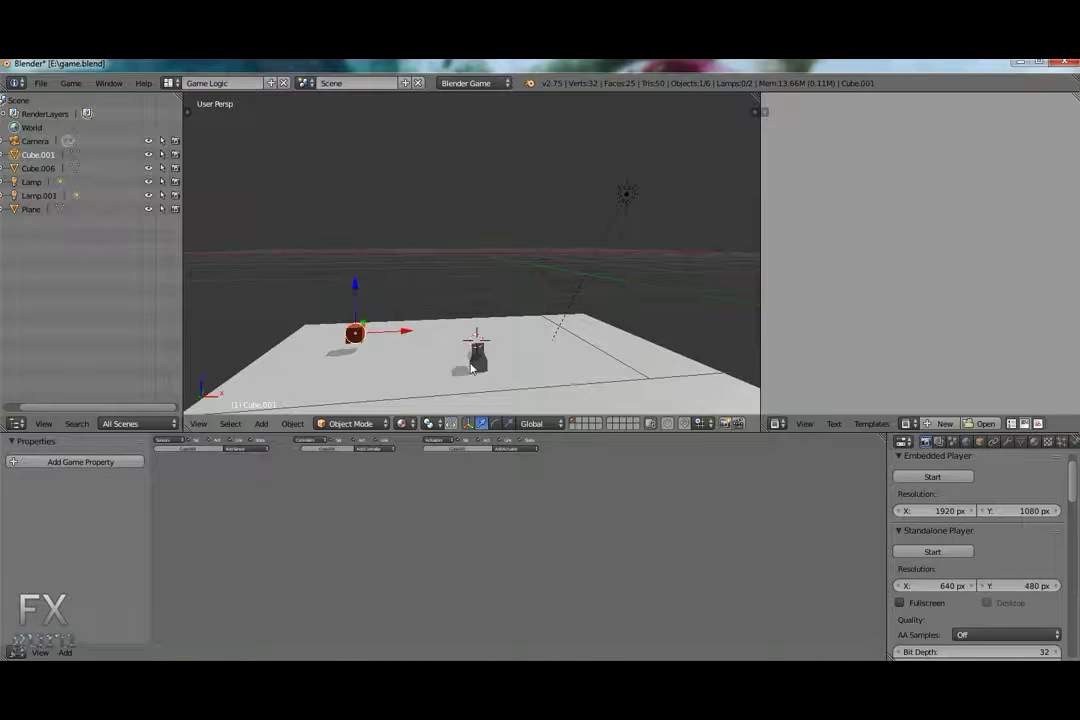
# Raise Cube.006 slightly along Z and return to the camera view.
pyautogui.rightClick(477, 363)
pyautogui.moveTo(476, 364); pyautogui.dragTo(543, 341, button='middle')
pyautogui.moveTo(496, 321); pyautogui.dragTo(497, 310)
pyautogui.moveTo(540, 362); pyautogui.dragTo(494, 374, button='middle')
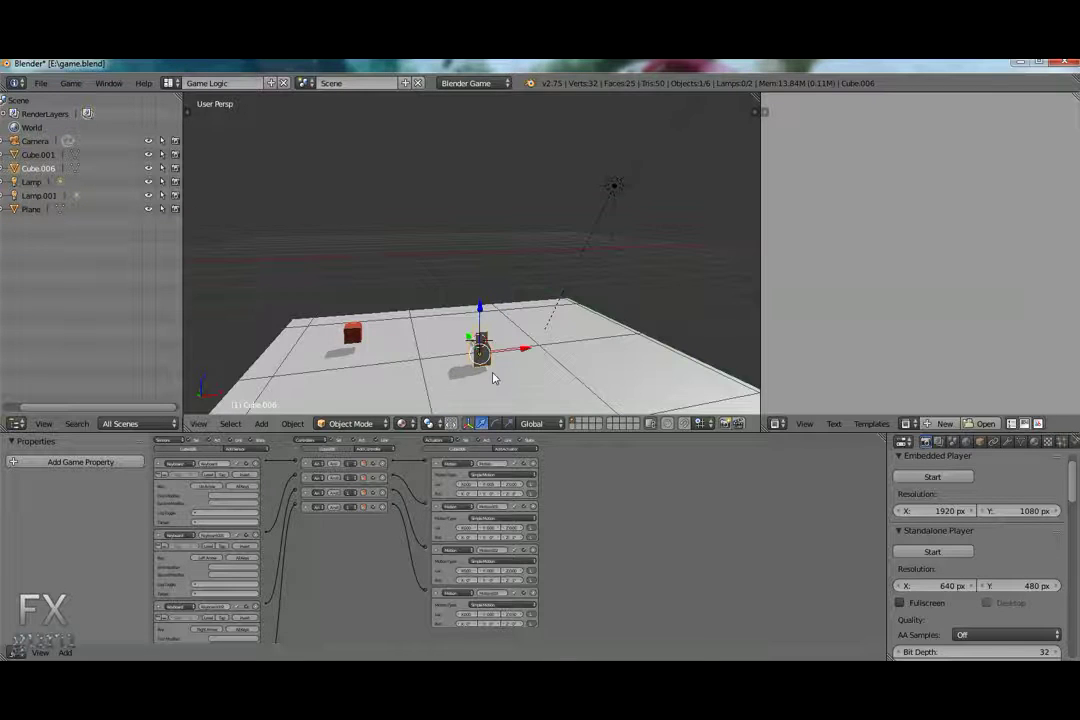
pyautogui.press('KP_0')
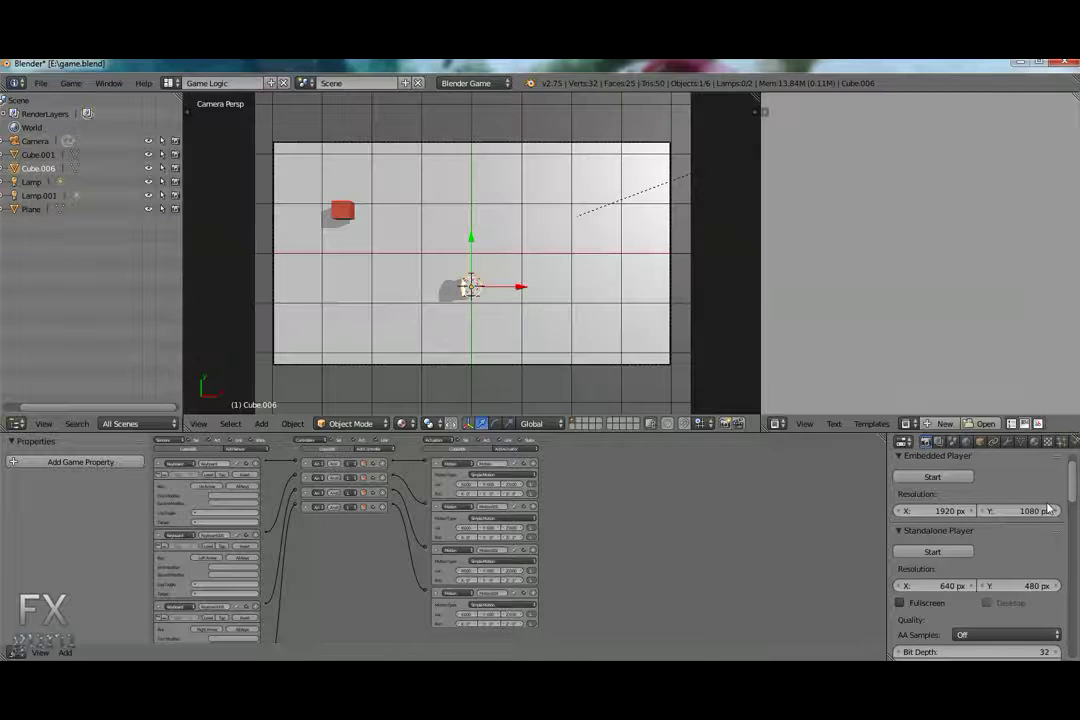
# Set Cube.006's physics type to Character and enable its Actor option.
pyautogui.click(1073, 441)
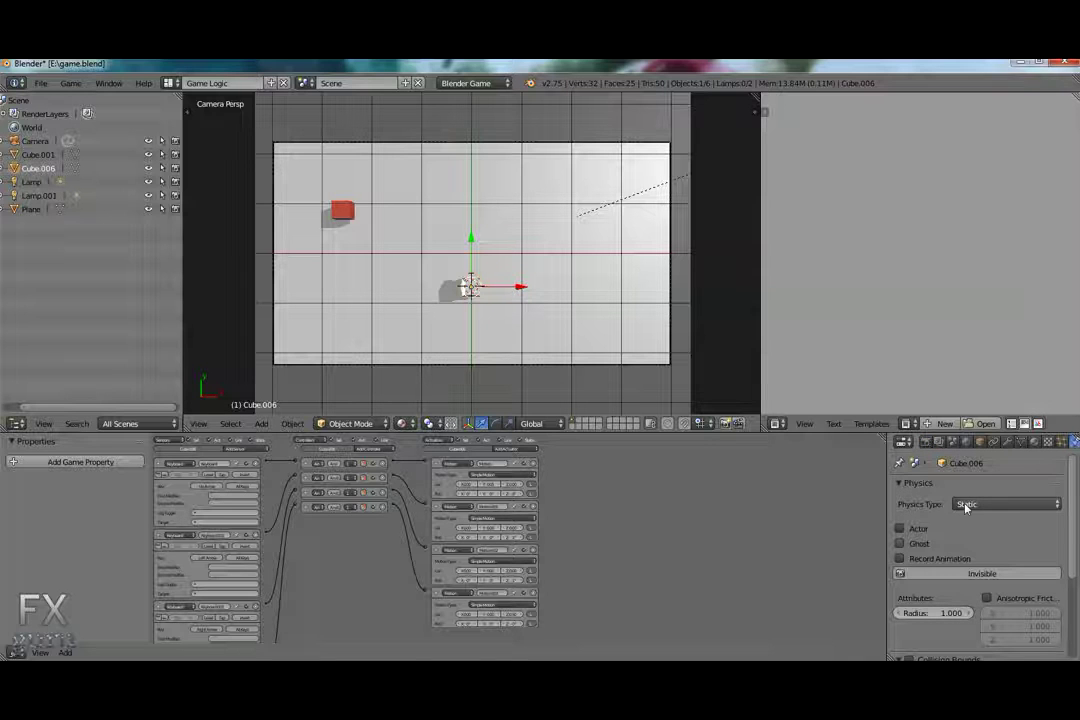
pyautogui.click(966, 505)
pyautogui.click(976, 368)
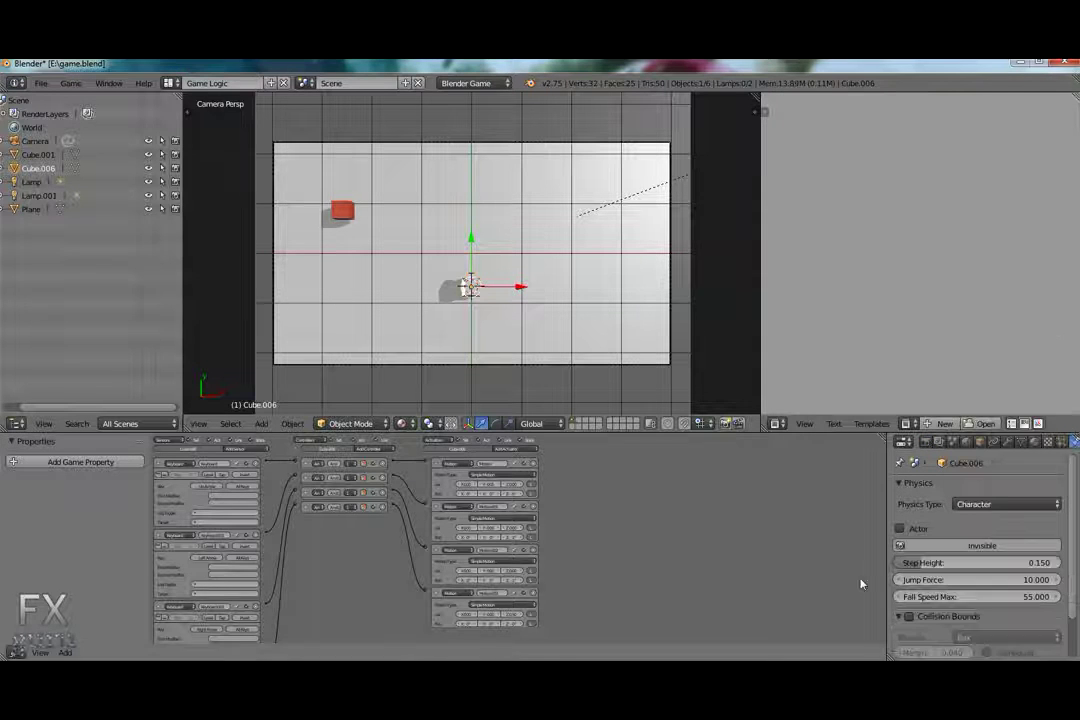
pyautogui.click(900, 529)
# Run the game in the embedded player to test the cube's forward movement and left turn, and quit it.
pyautogui.click(926, 443)
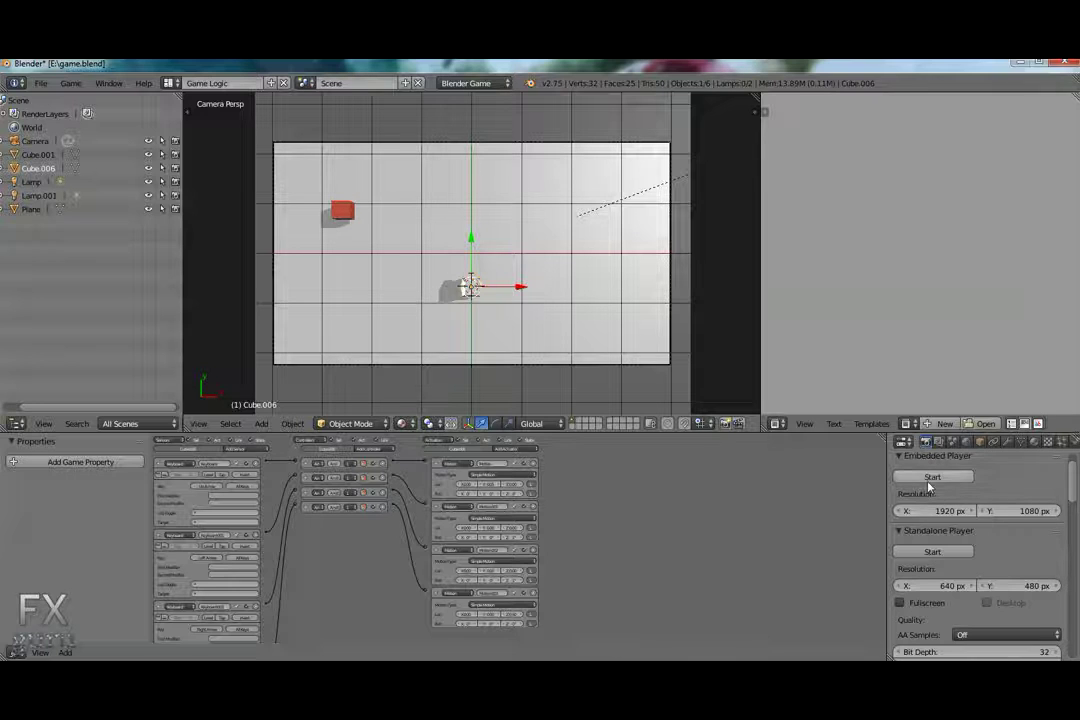
pyautogui.click(931, 477)
pyautogui.press('Up')
pyautogui.press('Up')
pyautogui.press('Up')
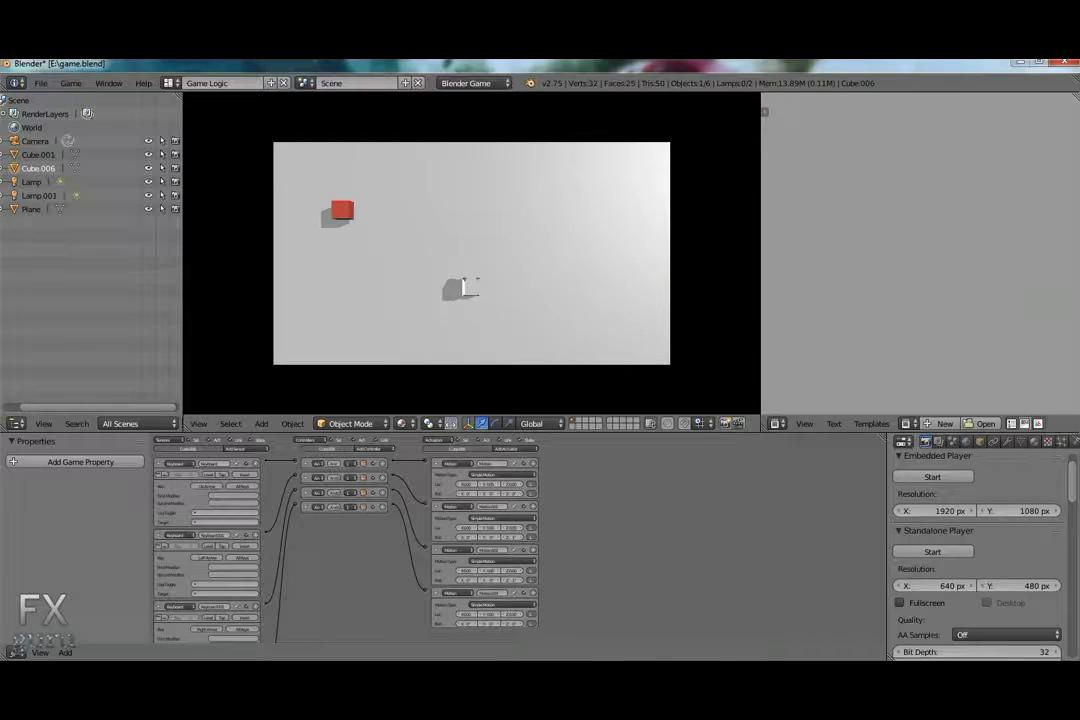
pyautogui.press('Up')
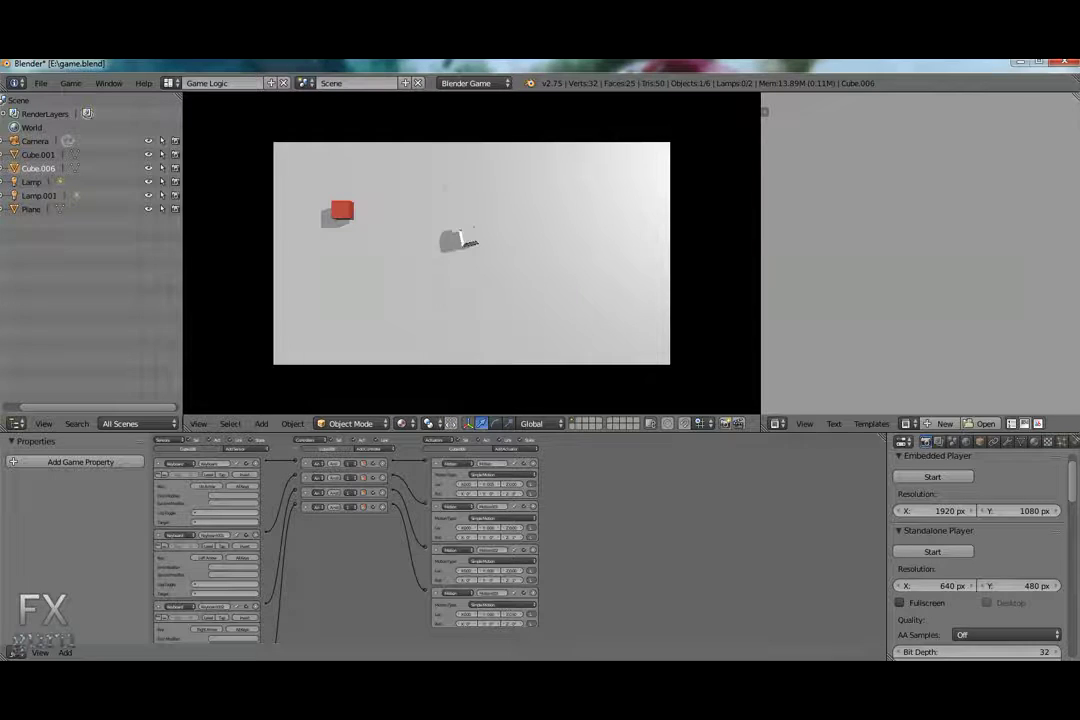
pyautogui.press('Left')
pyautogui.press('Escape')
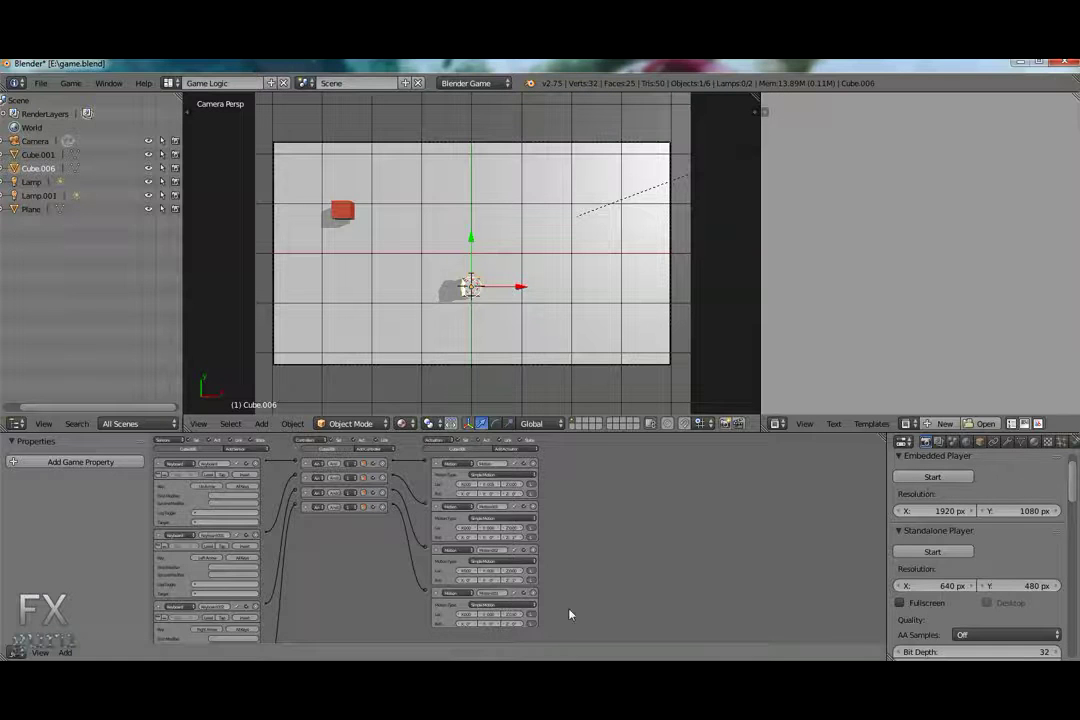
# Set the Z rotation to 4° for Motion.001 and -4° for Motion.002.
pyautogui.scroll(2, 587, 602)
pyautogui.scroll(-3, 587, 602)
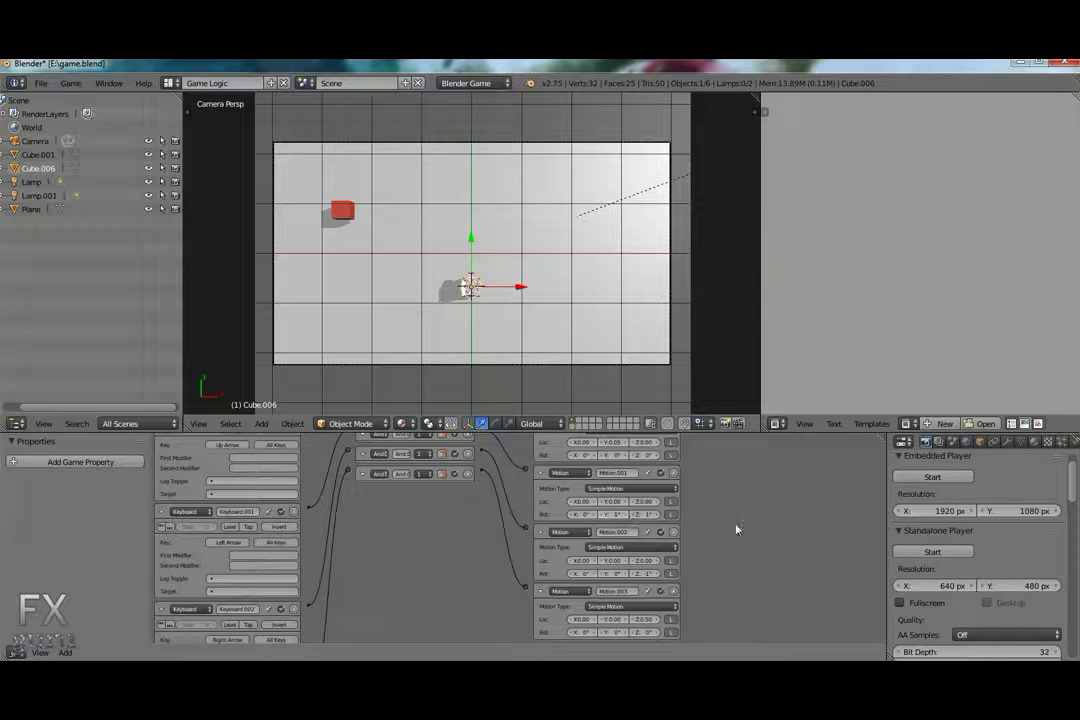
pyautogui.click(657, 515)
pyautogui.click(657, 515)
pyautogui.click(657, 515)
# Run the game in the embedded player to test driving with the new left and right turning speeds, and quit it.
pyautogui.click(955, 478)
pyautogui.press('Left')
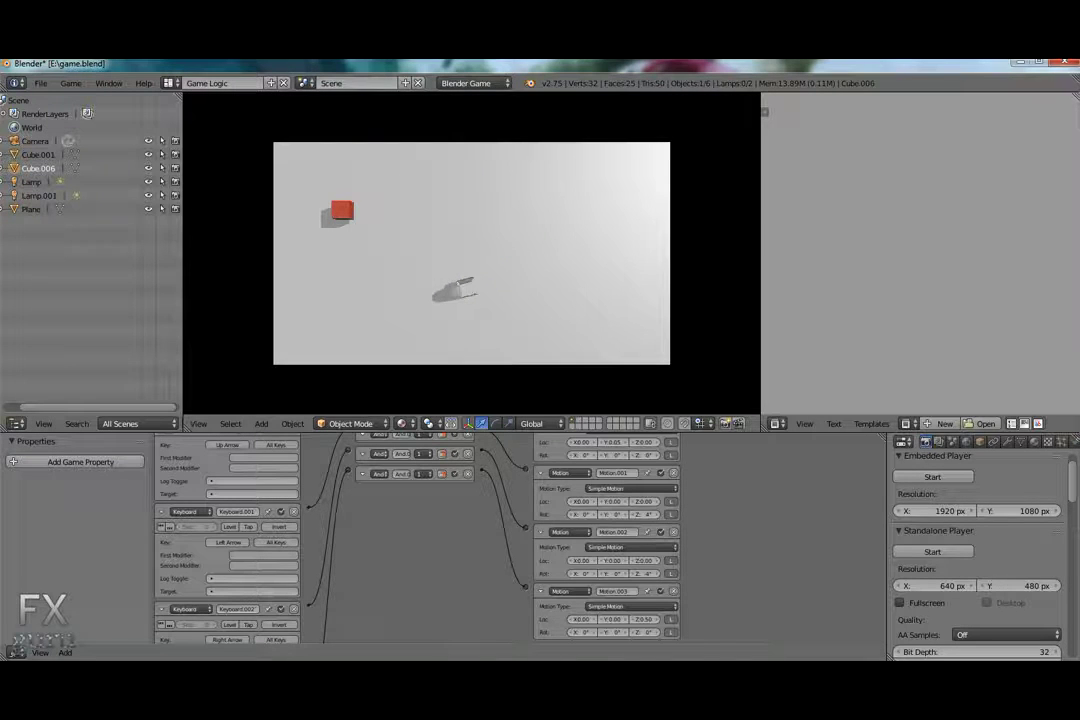
pyautogui.press('Up')
pyautogui.press('Right')
pyautogui.press('Up')
pyautogui.press('Left')
pyautogui.press('Right')
pyautogui.press('Up')
pyautogui.press('Right')
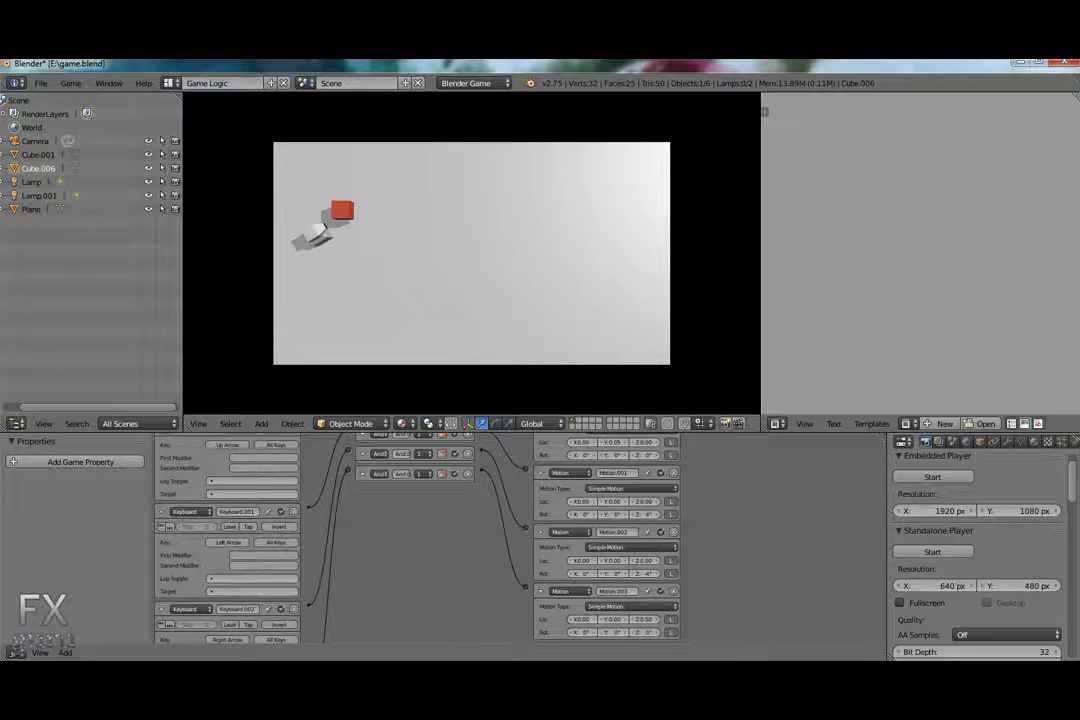
pyautogui.press('Escape')
# Set the physics type of the red cube, Cube.001, to Character.
pyautogui.rightClick(342, 210)
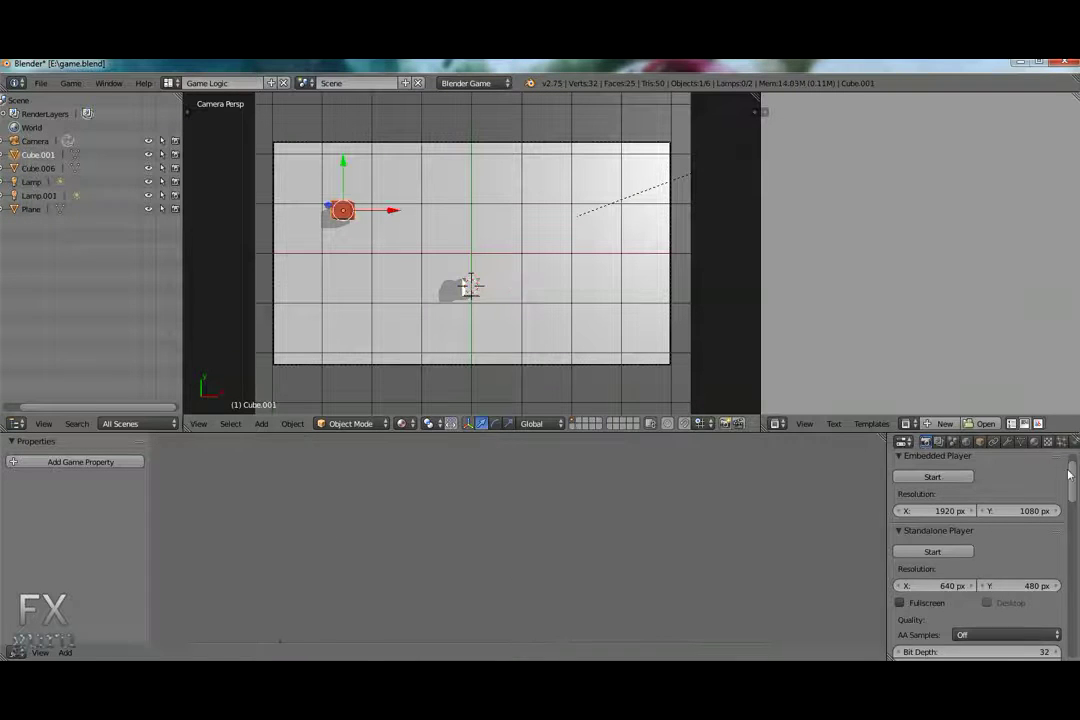
pyautogui.click(1061, 441)
pyautogui.click(995, 504)
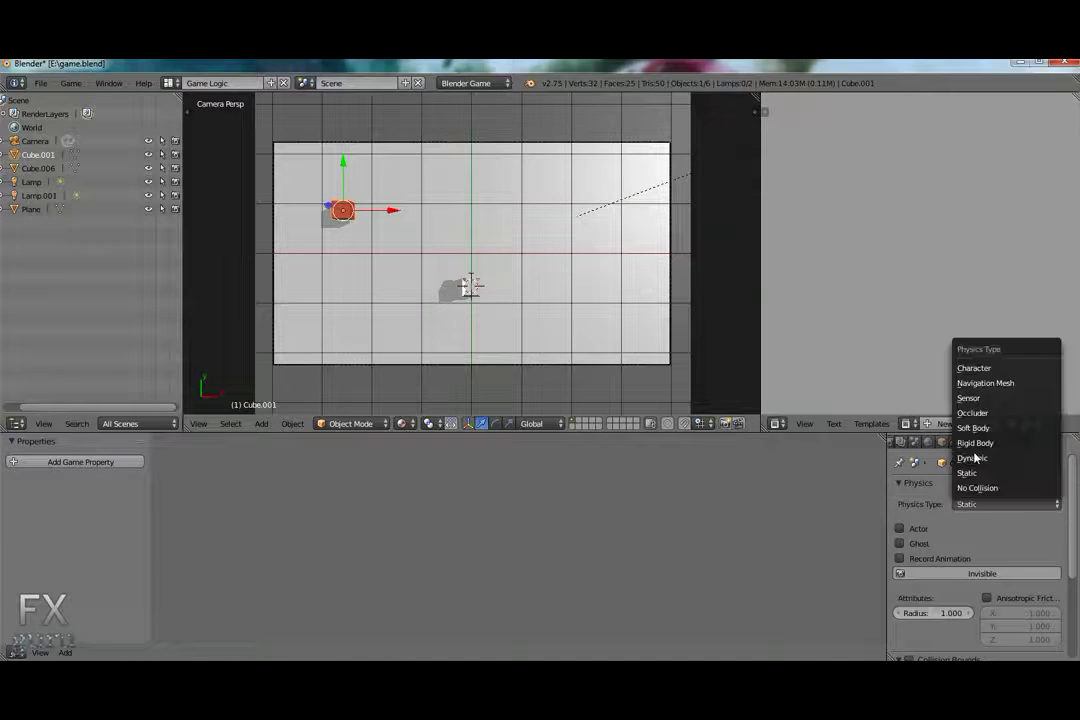
pyautogui.click(972, 366)
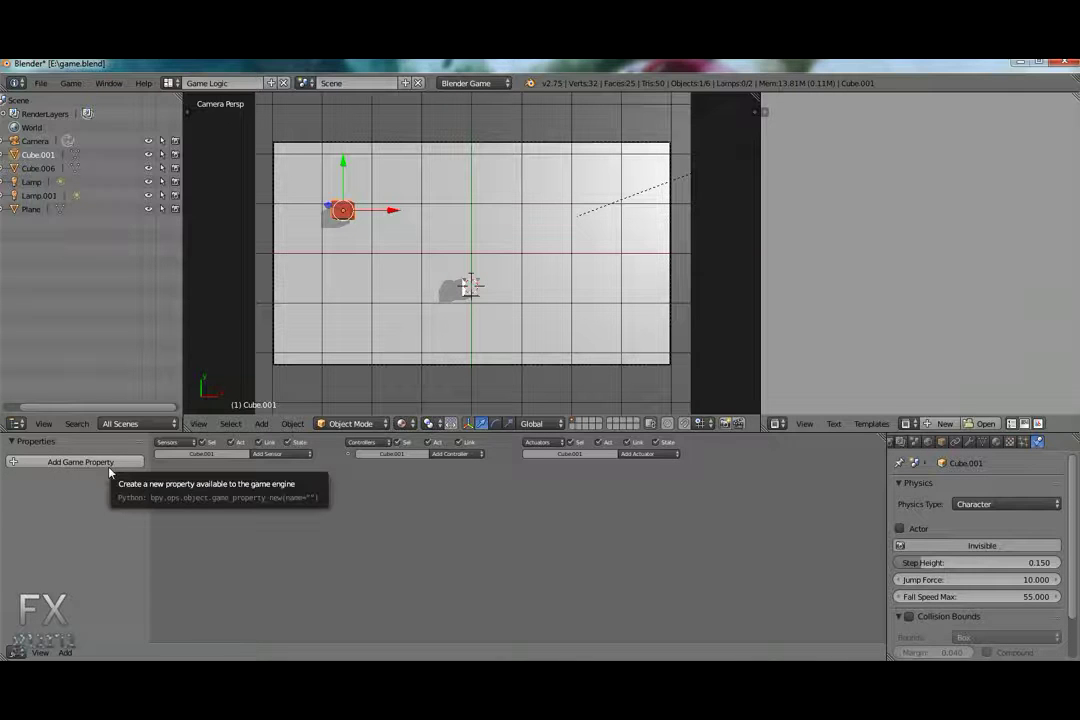
# Add a game property named ch to the player cube, Cube.006.
pyautogui.rightClick(470, 287)
pyautogui.moveTo(470, 287); pyautogui.dragTo(541, 299, button='middle')
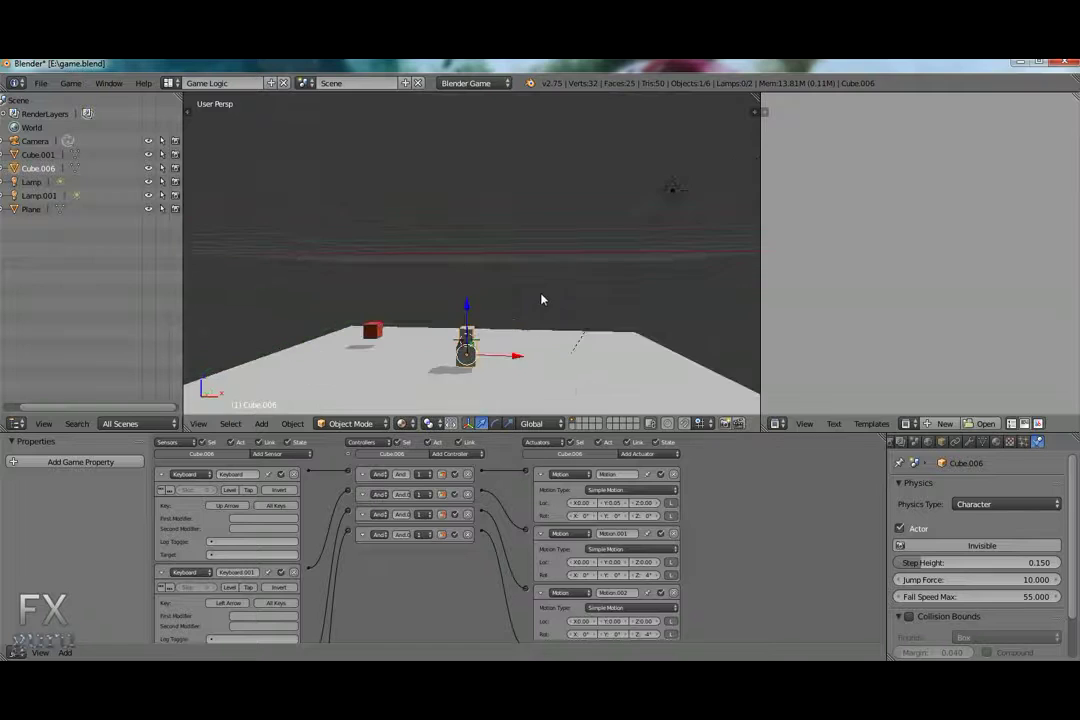
pyautogui.click(62, 462)
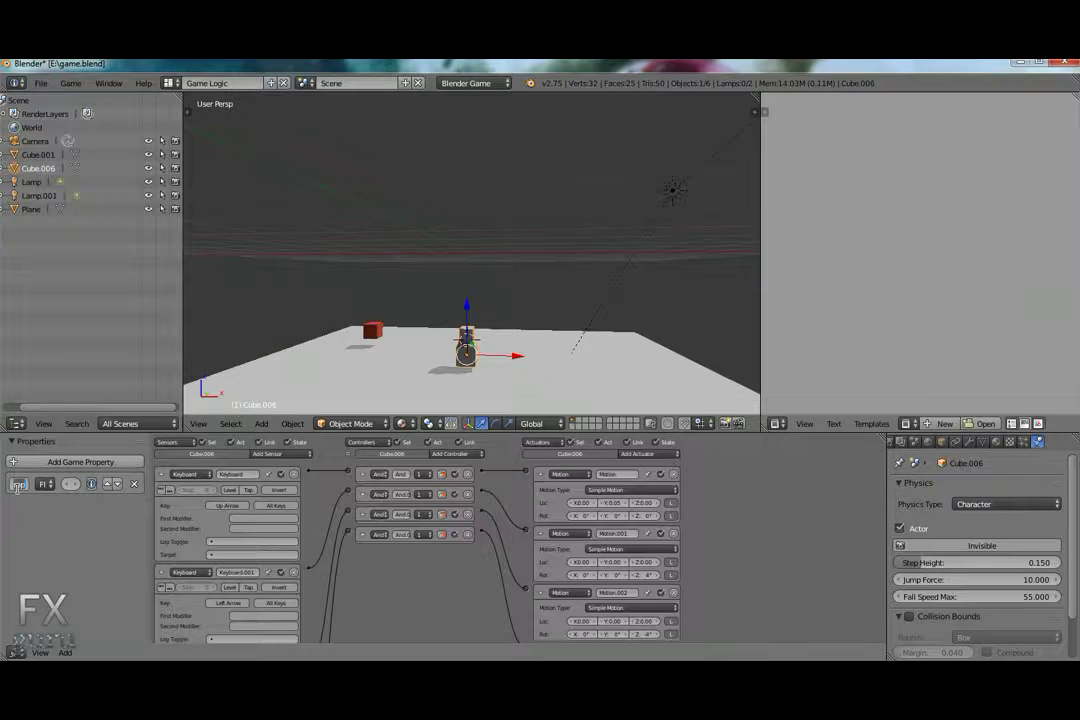
pyautogui.click(17, 487)
pyautogui.write('ch')
# Add a Collision sensor to the red cube, Cube.001, and set the sensor's property to ch.
pyautogui.rightClick(372, 330)
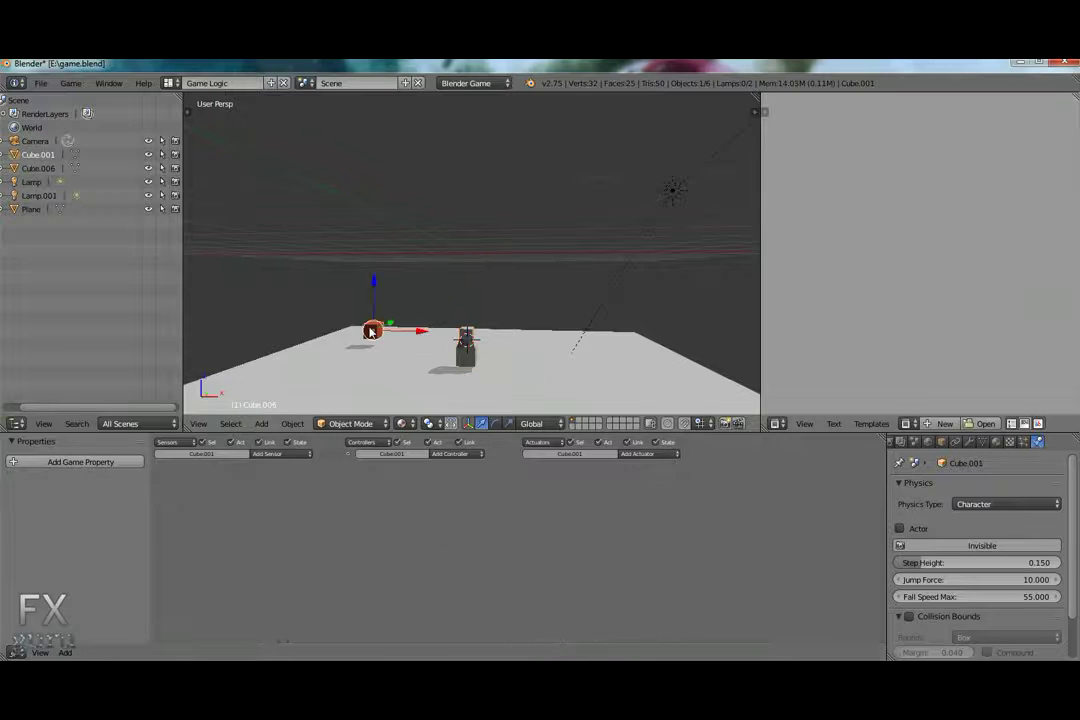
pyautogui.press('KP_0')
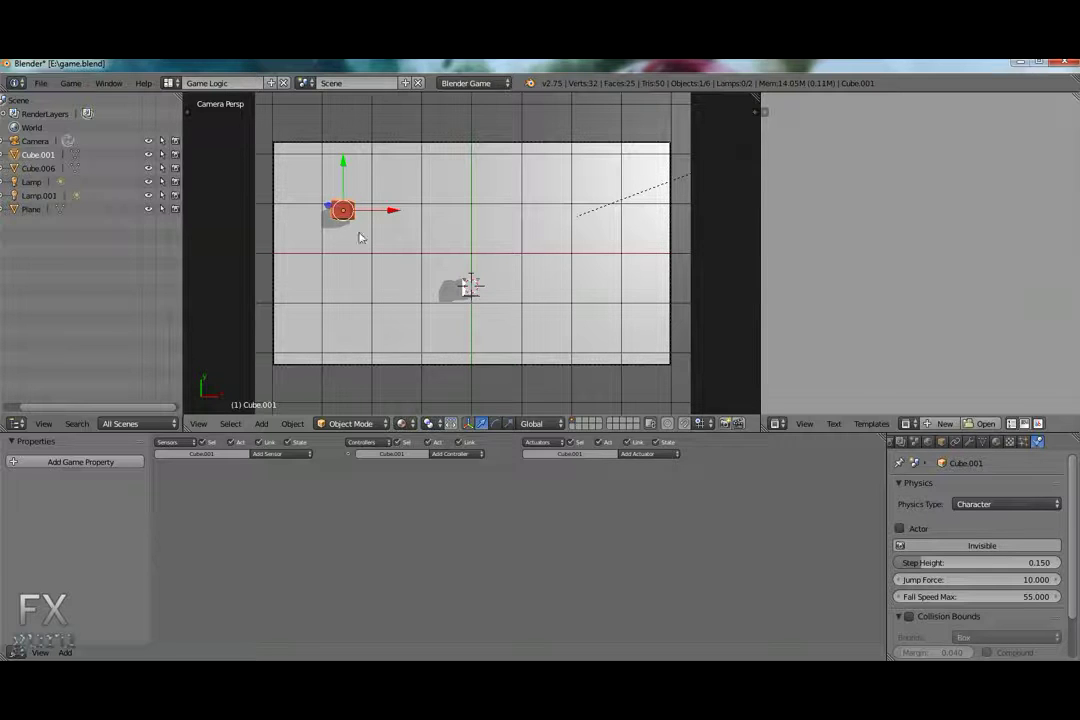
pyautogui.click(267, 462)
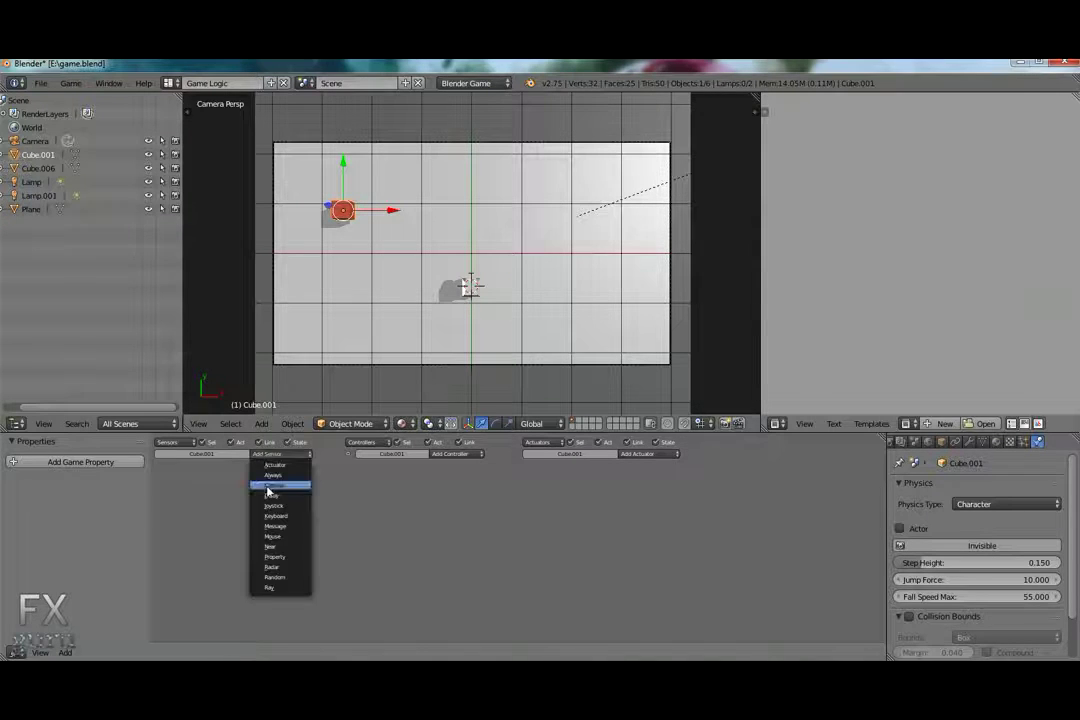
pyautogui.click(272, 484)
pyautogui.scroll(2, 250, 540)
pyautogui.moveTo(251, 540); pyautogui.dragTo(281, 540, button='middle')
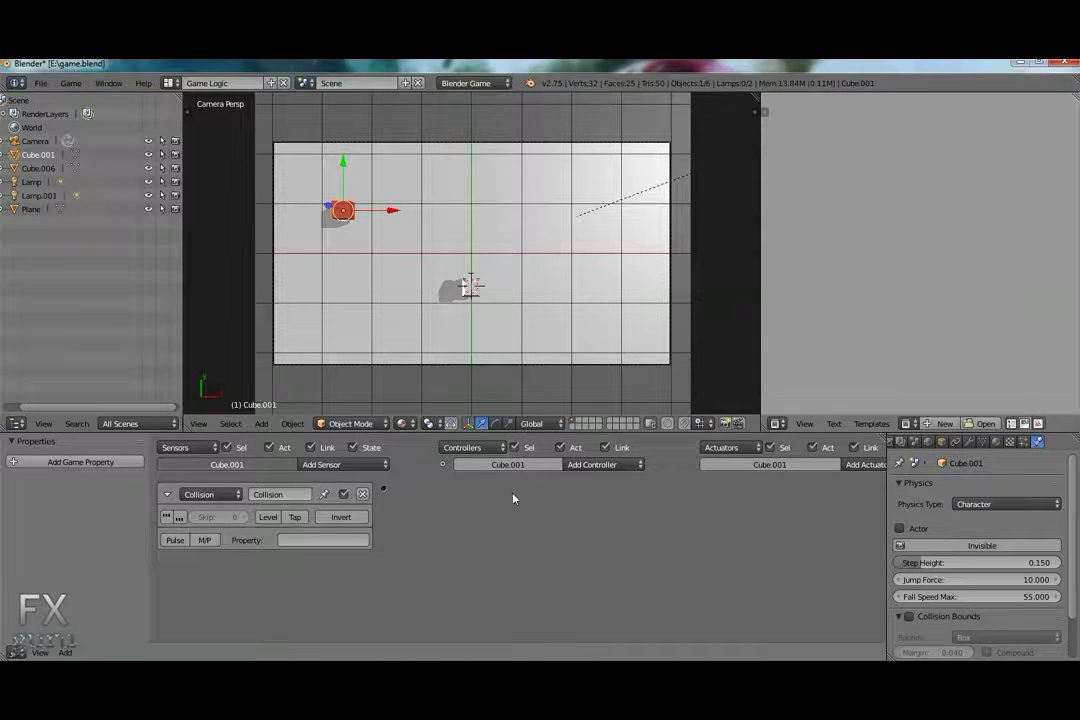
pyautogui.click(310, 540)
pyautogui.write('ch')
pyautogui.press('Return')
# Add an And controller to Cube.001 and link the Collision sensor to it.
pyautogui.click(575, 465)
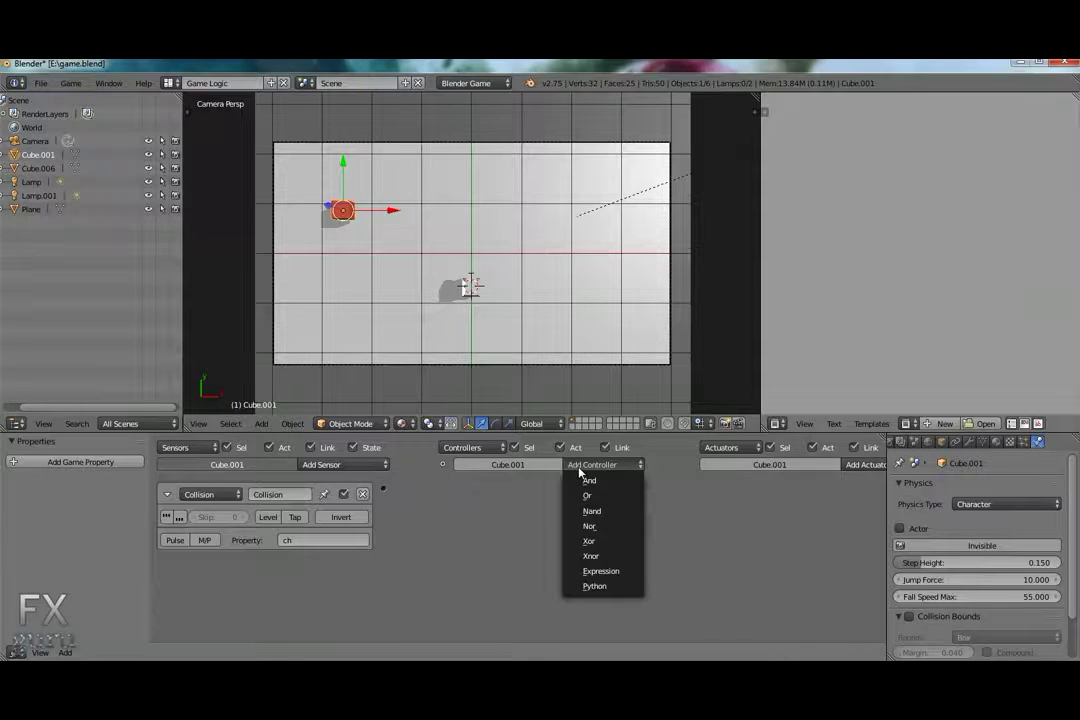
pyautogui.click(585, 481)
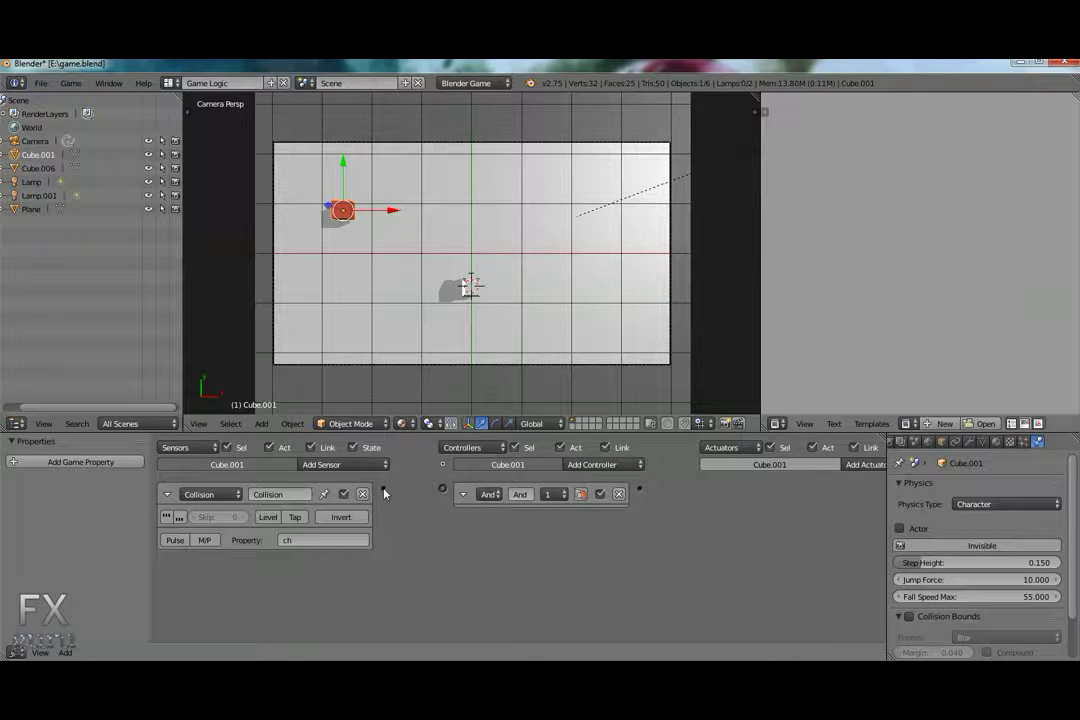
pyautogui.moveTo(416, 493); pyautogui.dragTo(442, 488)
# Add an Edit Object actuator to Cube.001 and link the And controller to it.
pyautogui.keyDown('ctrl'); pyautogui.scroll(-2, 431, 535); pyautogui.keyUp('ctrl')
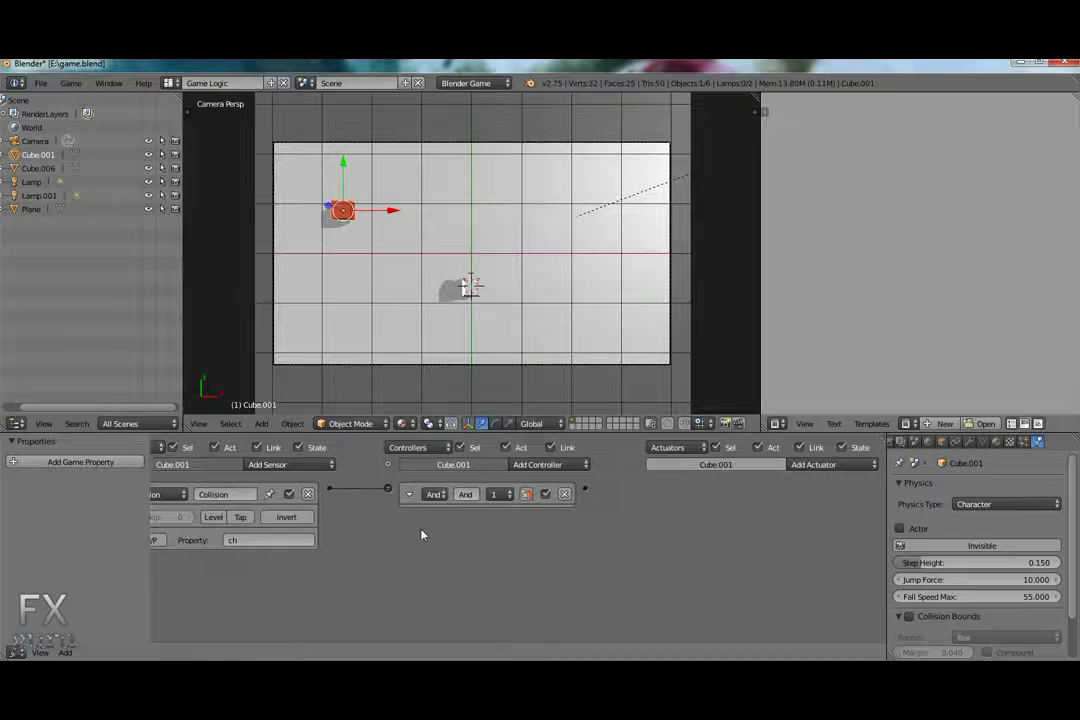
pyautogui.click(797, 466)
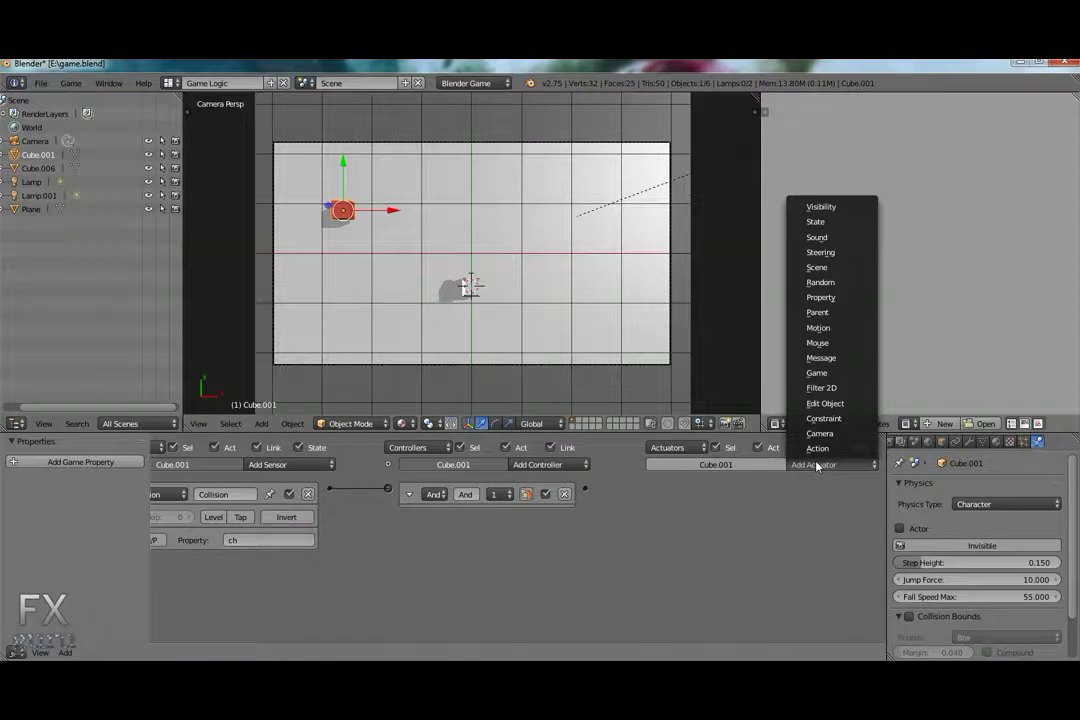
pyautogui.click(824, 403)
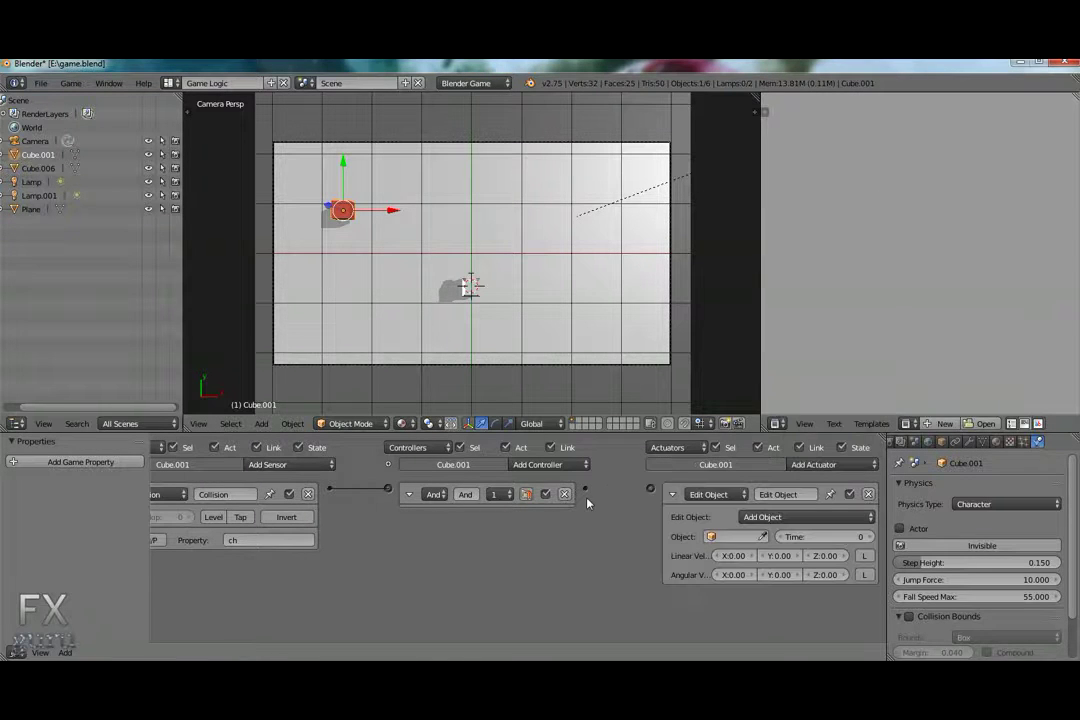
pyautogui.moveTo(587, 492); pyautogui.dragTo(649, 491)
# Set the Edit Object actuator's operation to End Object.
pyautogui.click(710, 495)
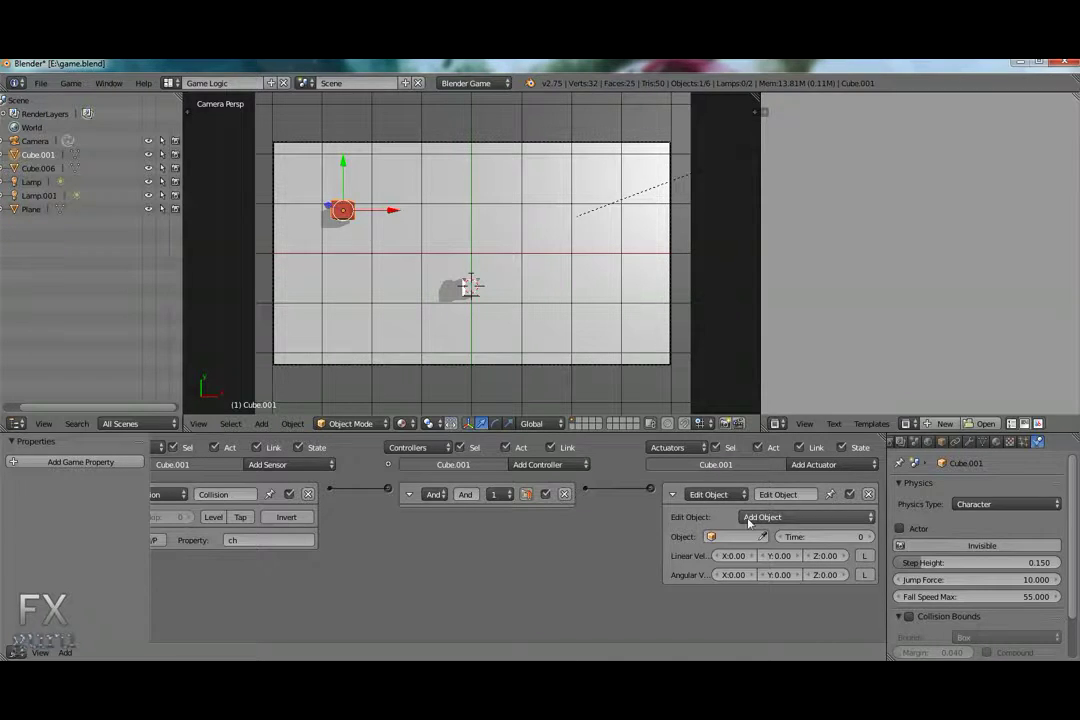
pyautogui.click(757, 517)
pyautogui.click(757, 517)
pyautogui.click(761, 486)
pyautogui.scroll(-2, 462, 533)
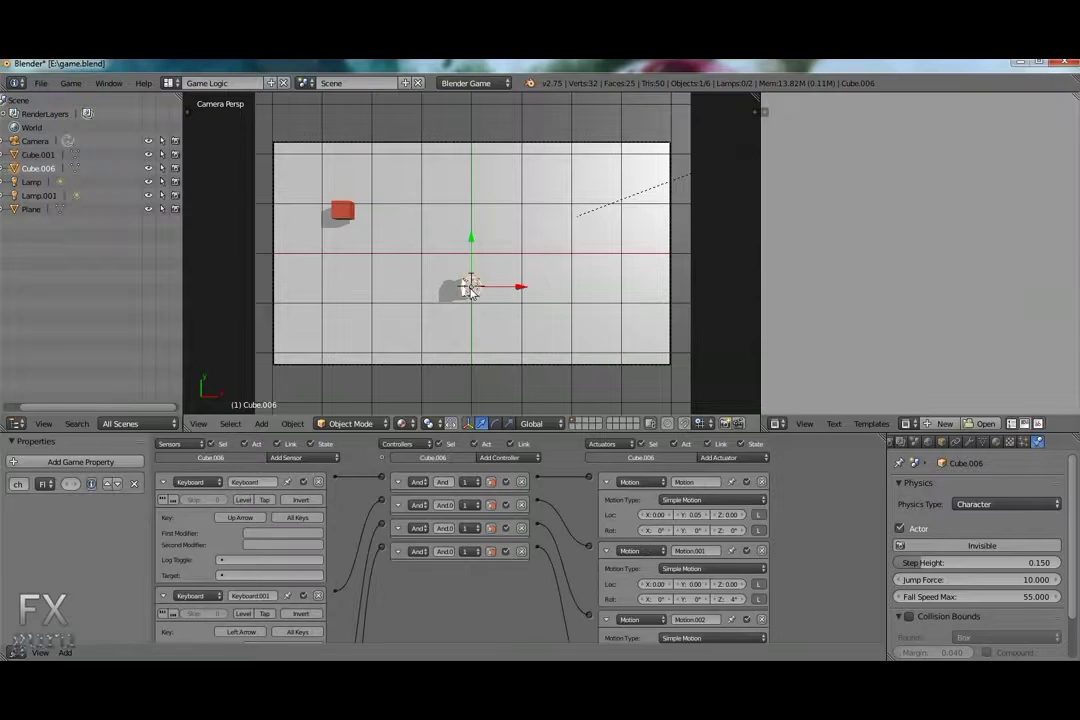
# Duplicate the red cube with its collision logic 13 times, scattering the copies across the plane.
pyautogui.rightClick(342, 210)
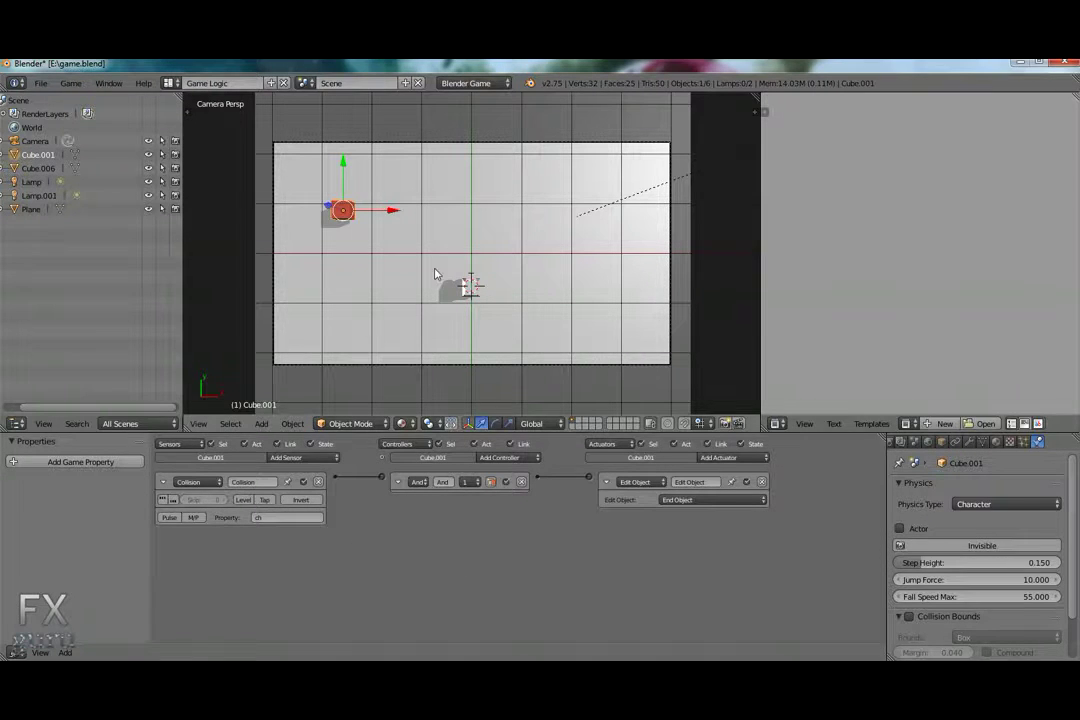
pyautogui.hotkey('shift', 'd')
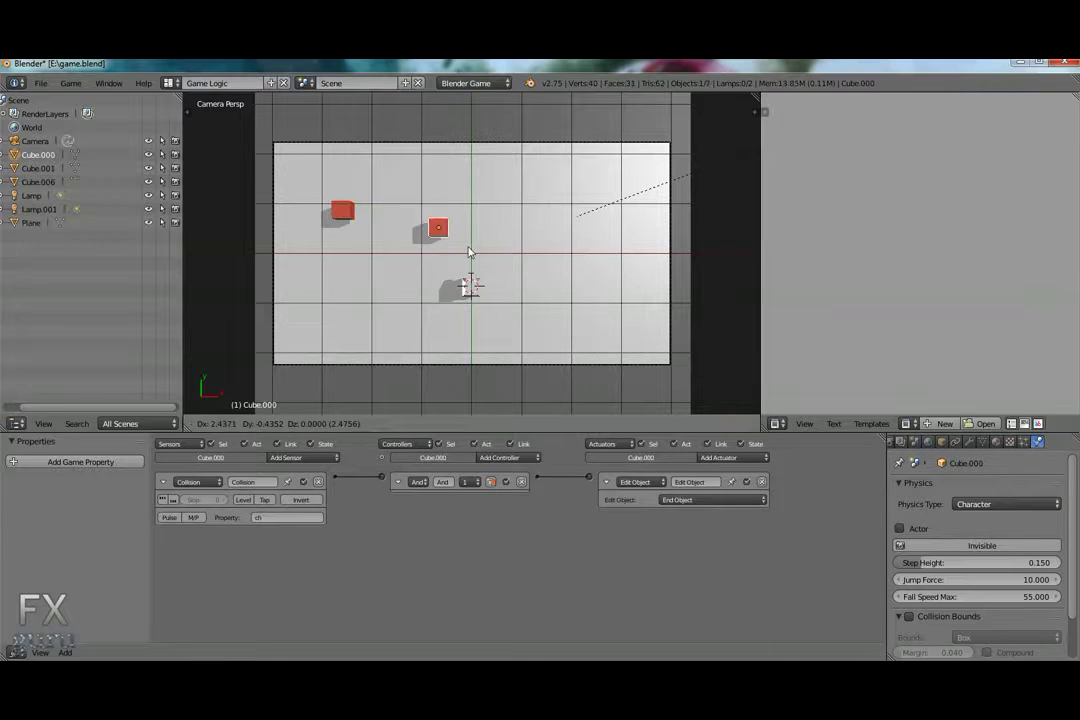
pyautogui.click(481, 234)
pyautogui.hotkey('shift', 'd')
pyautogui.click(340, 329)
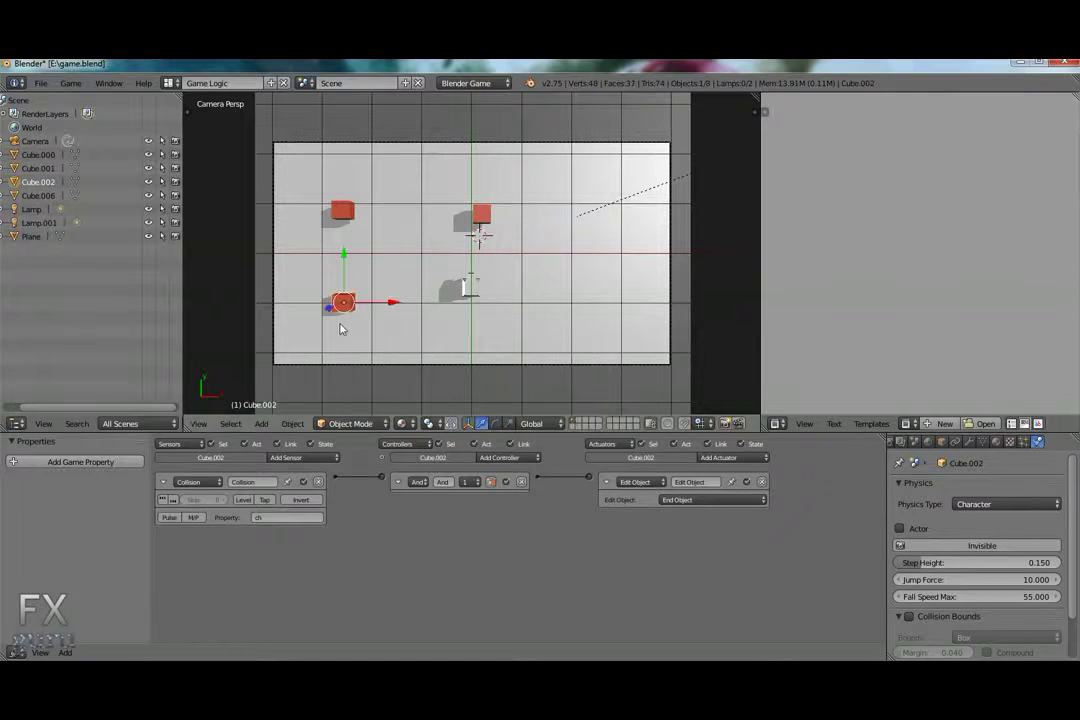
pyautogui.hotkey('shift', 'd')
pyautogui.click(477, 364)
pyautogui.hotkey('shift', 'd')
pyautogui.click(337, 243)
pyautogui.hotkey('shift', 'd')
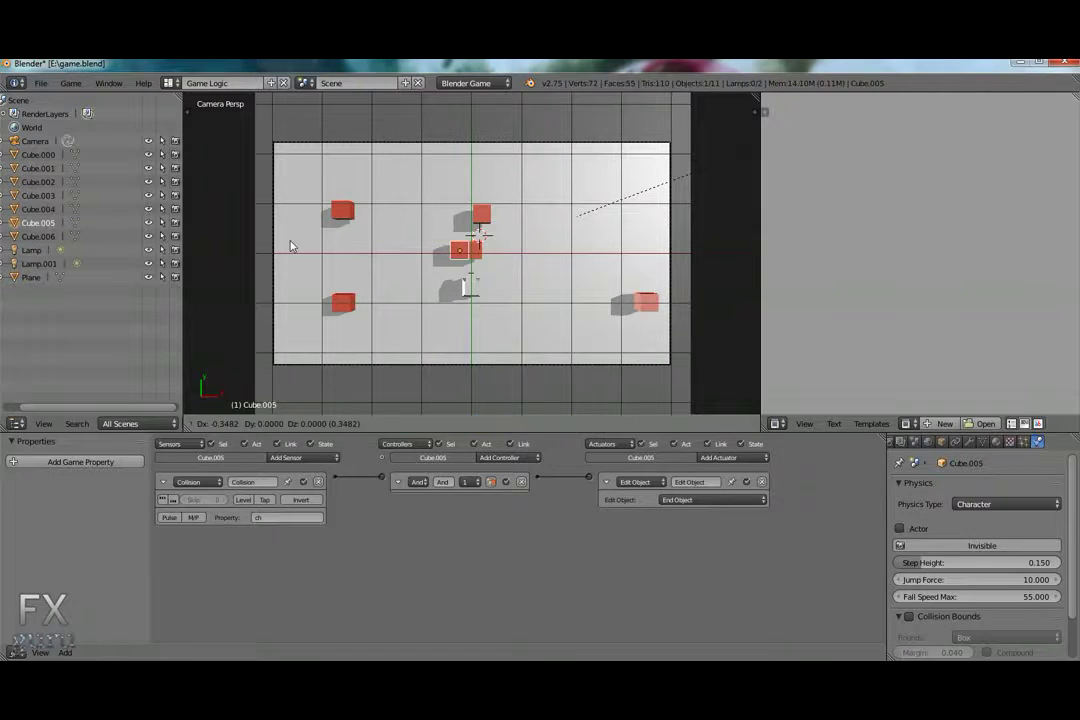
pyautogui.click(248, 248)
pyautogui.hotkey('shift', 'd')
pyautogui.click(485, 202)
pyautogui.hotkey('shift', 'd')
pyautogui.click(229, 198)
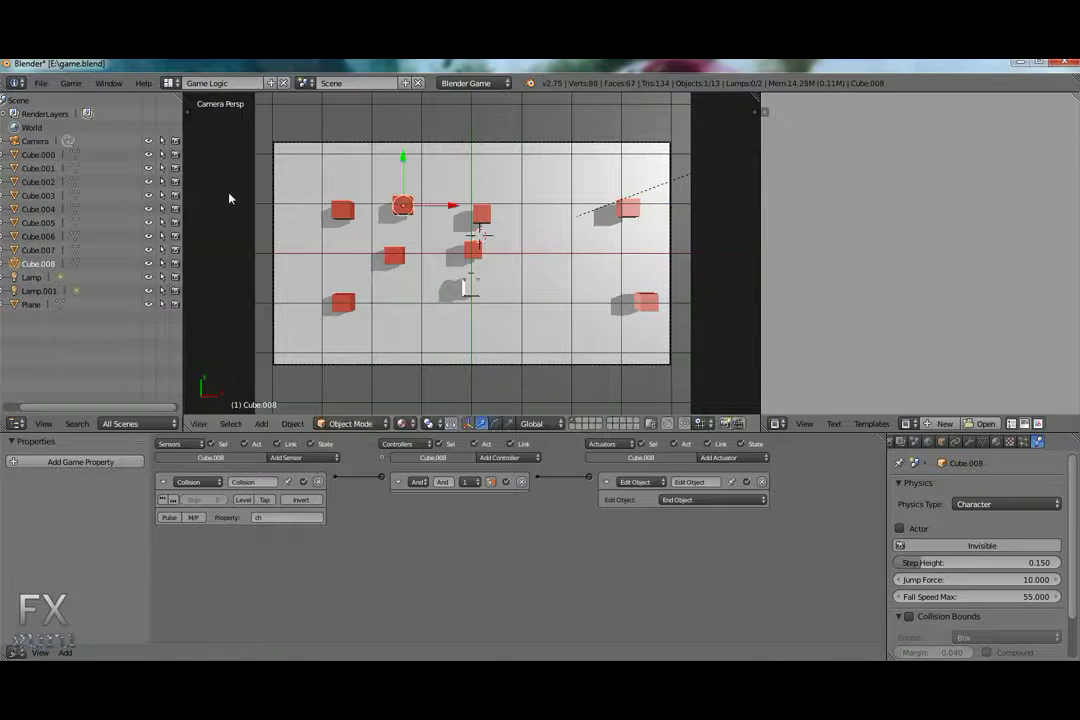
pyautogui.hotkey('shift', 'd')
pyautogui.click(268, 325)
pyautogui.hotkey('shift', 'd')
pyautogui.click(210, 283)
pyautogui.hotkey('shift', 'd')
pyautogui.click(367, 256)
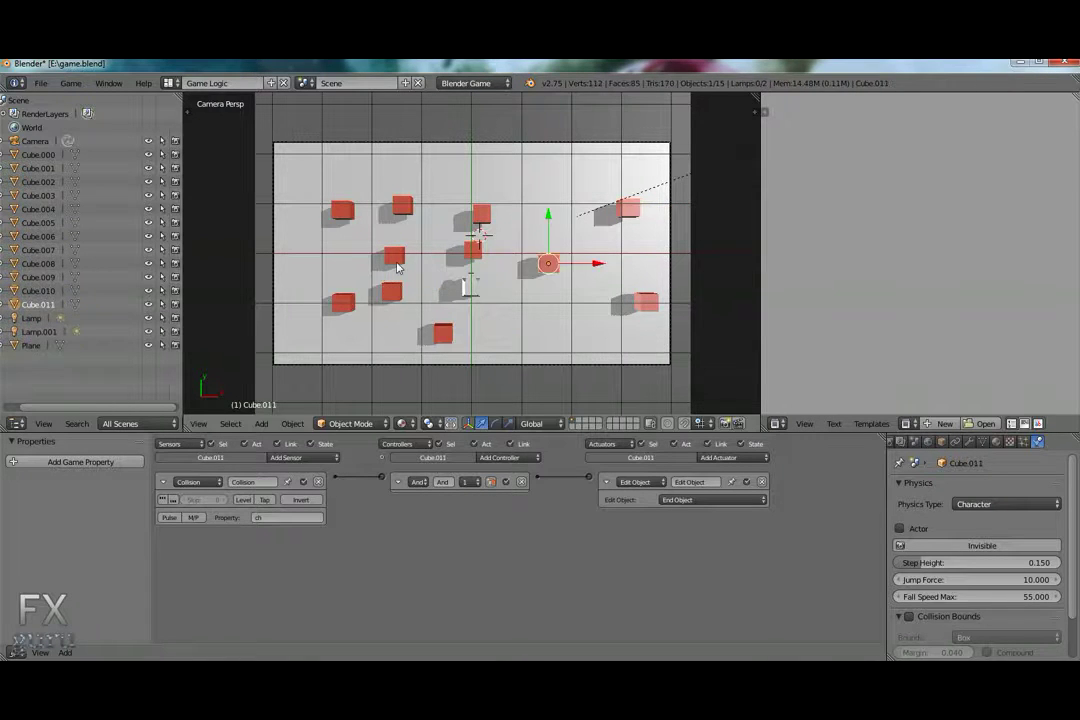
pyautogui.hotkey('shift', 'd')
pyautogui.click(360, 204)
pyautogui.hotkey('shift', 'd')
pyautogui.click(347, 293)
pyautogui.hotkey('shift', 'd')
pyautogui.click(436, 318)
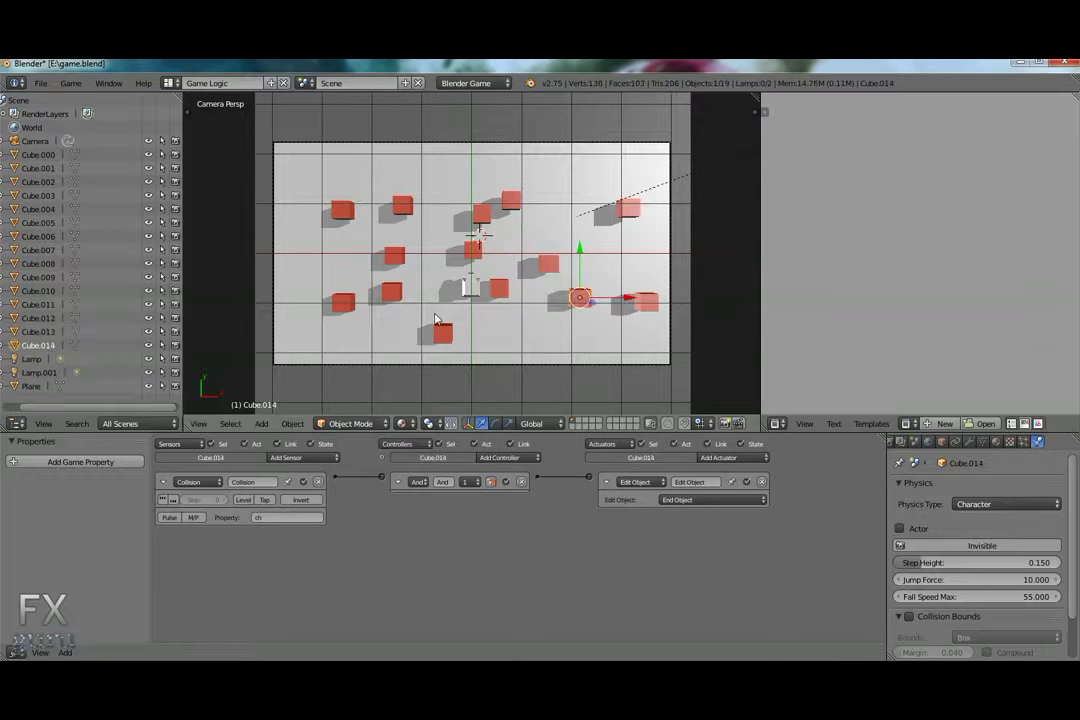
# Run the game in the embedded player and drive the cube into the red cubes to test their removal on collision.
pyautogui.click(904, 441)
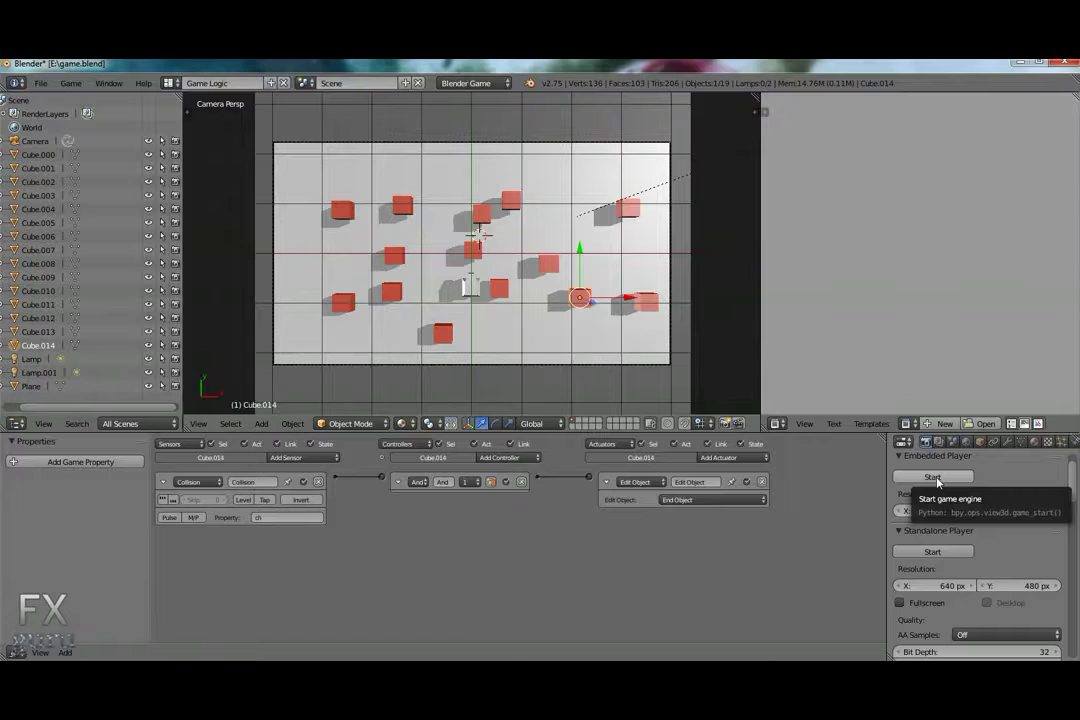
pyautogui.click(933, 477)
pyautogui.press('Up')
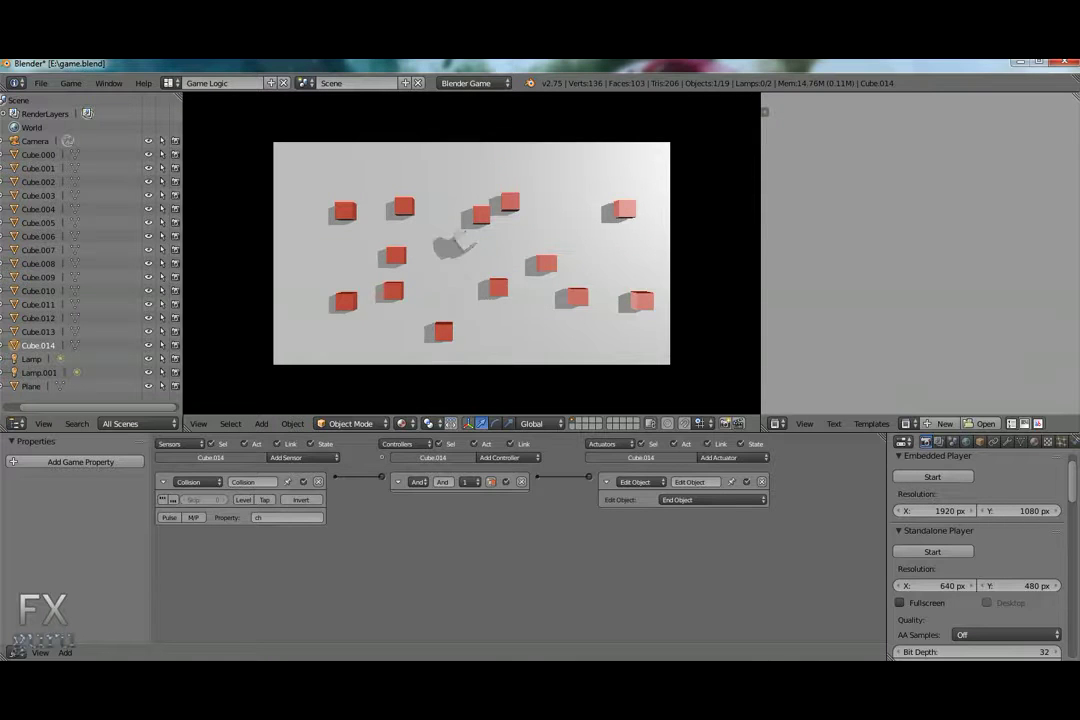
pyautogui.press('Left')
pyautogui.press('Down')
pyautogui.press('Left')
pyautogui.press('Up')
pyautogui.press('Right')
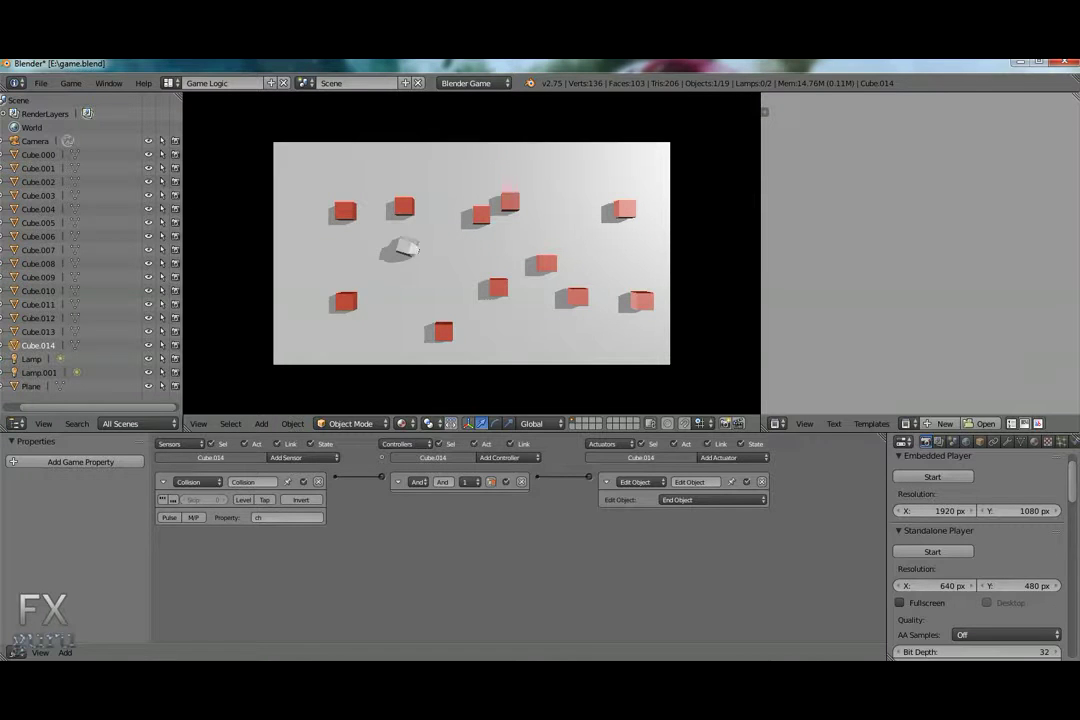
pyautogui.press('Up')
pyautogui.press('Down')
pyautogui.press('Left')
pyautogui.press('Down')
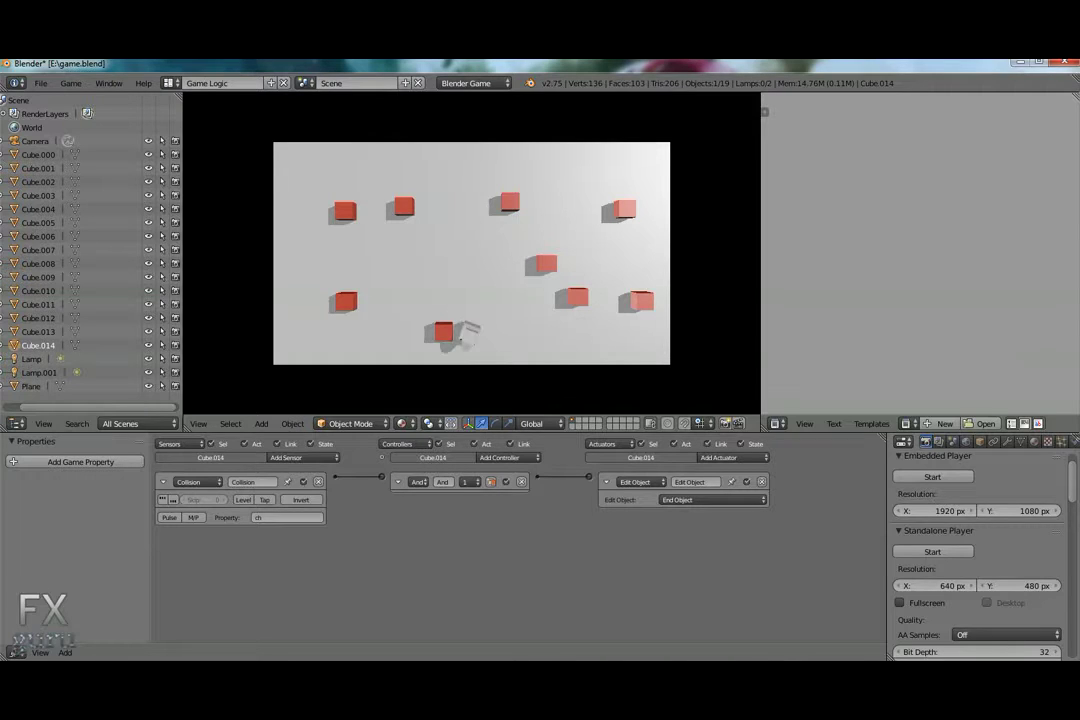
pyautogui.press('Left')
pyautogui.press('Up')
pyautogui.press('Right')
pyautogui.press('Right')
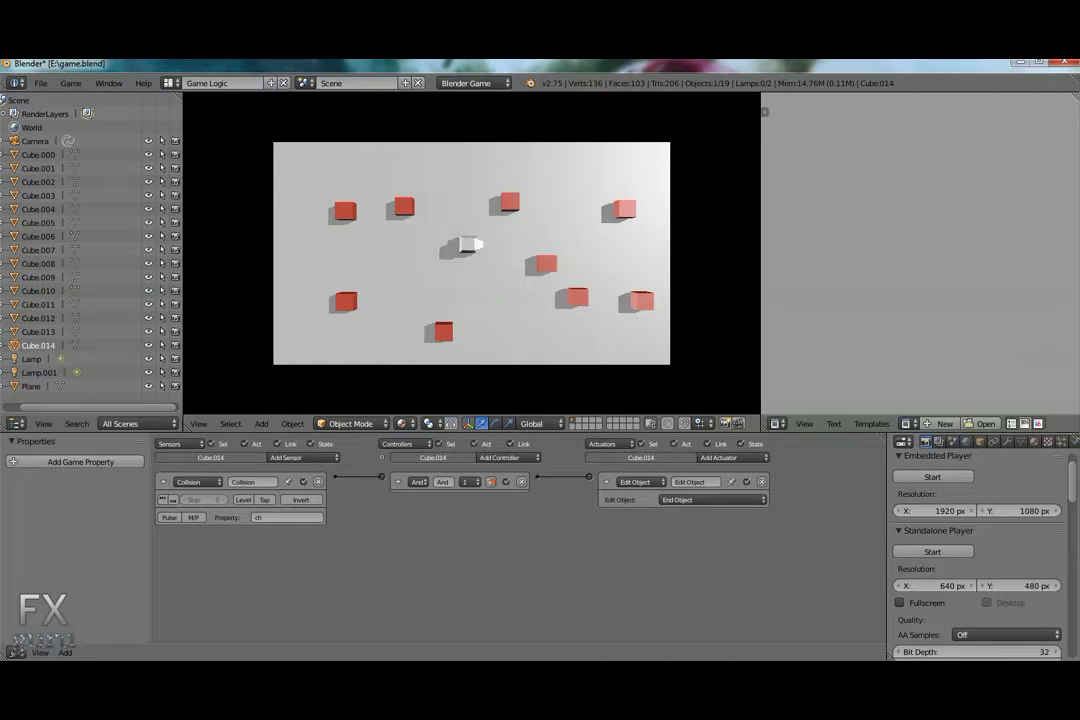